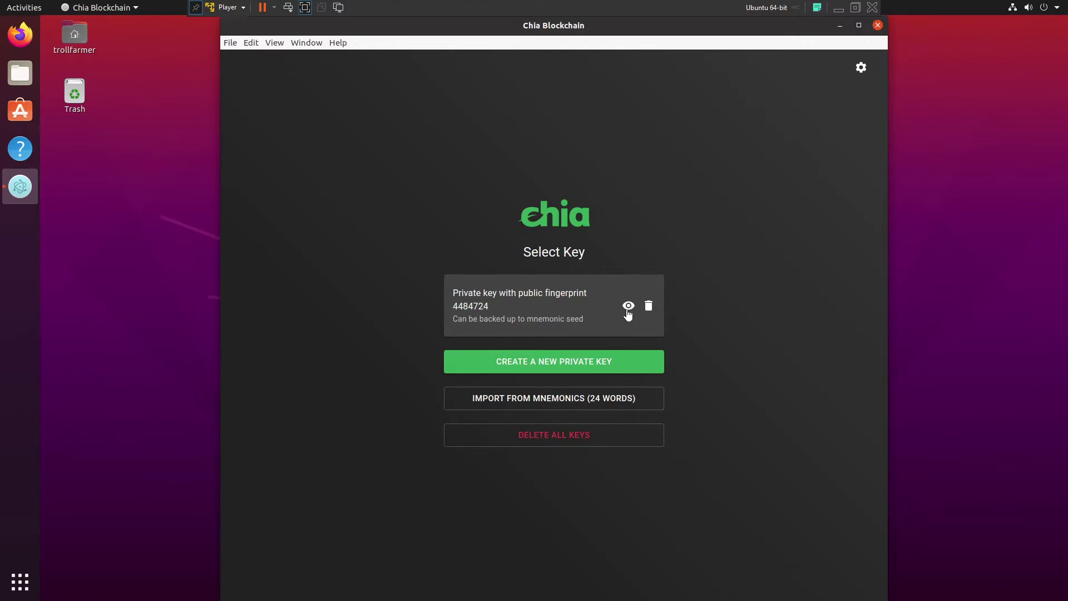
Step: View the details of the existing private key, including its public keys and seed, and close them
click(629, 305)
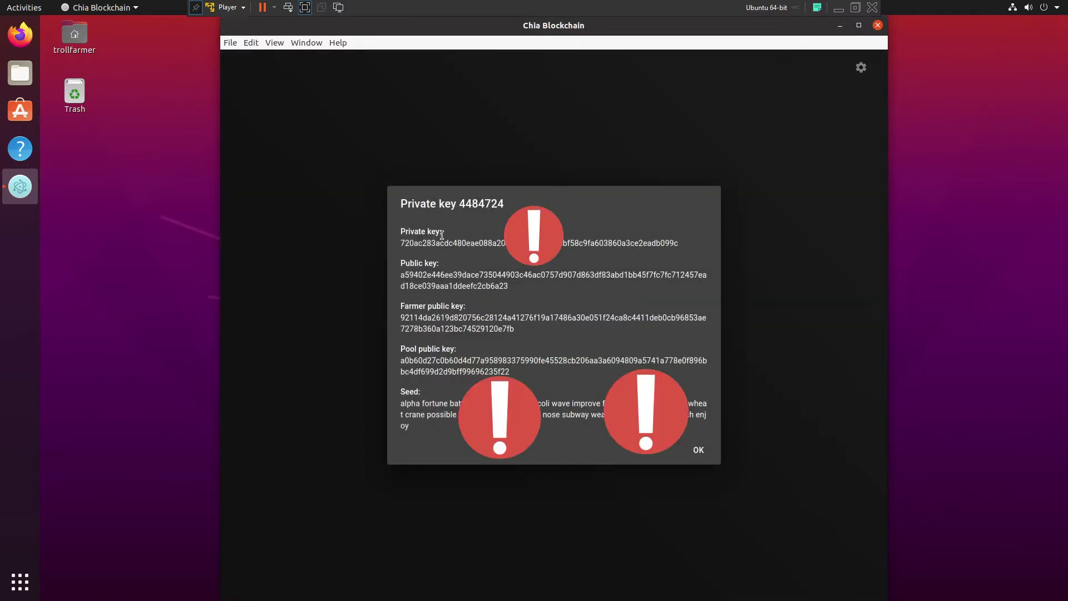
drag(399, 243, 648, 255)
click(646, 255)
click(696, 450)
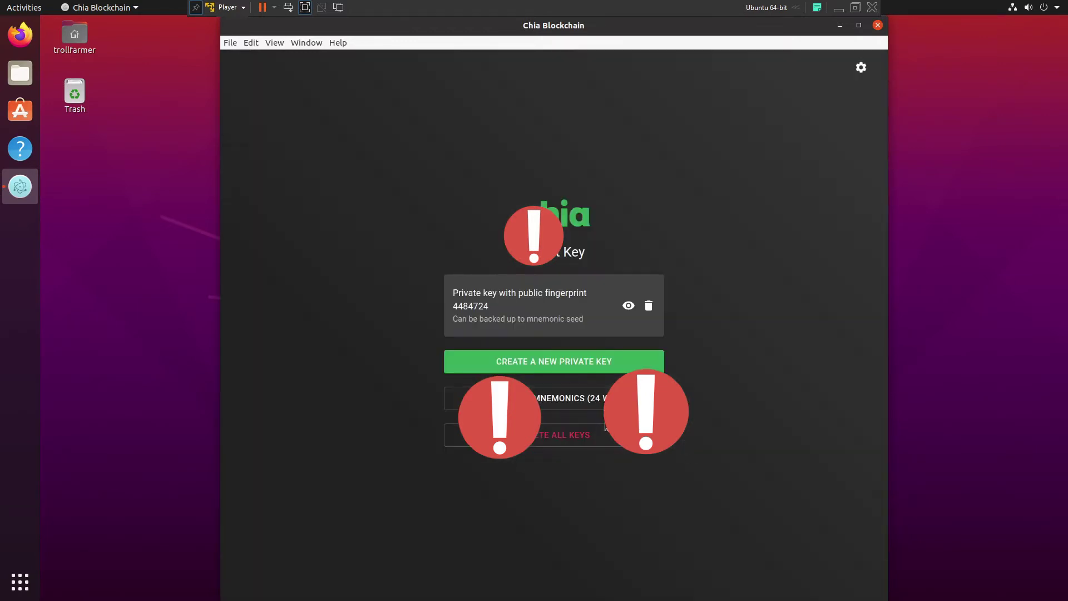
Step: Log in with the existing private key and review the Full Node overview through to its Connections list
click(530, 311)
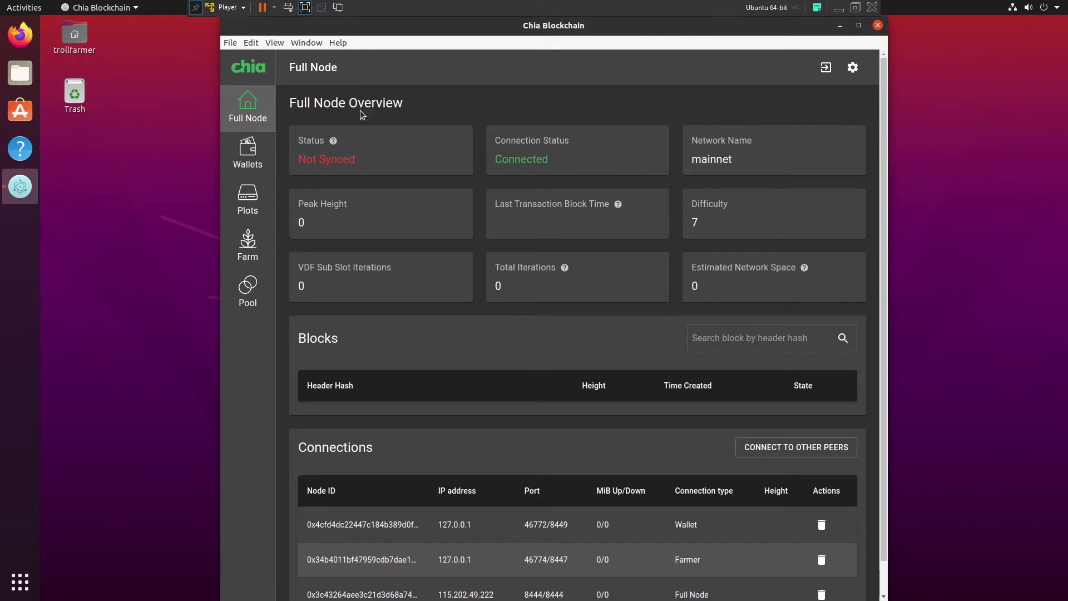
scroll(487, 280, down, 1)
scroll(482, 278, up, 1)
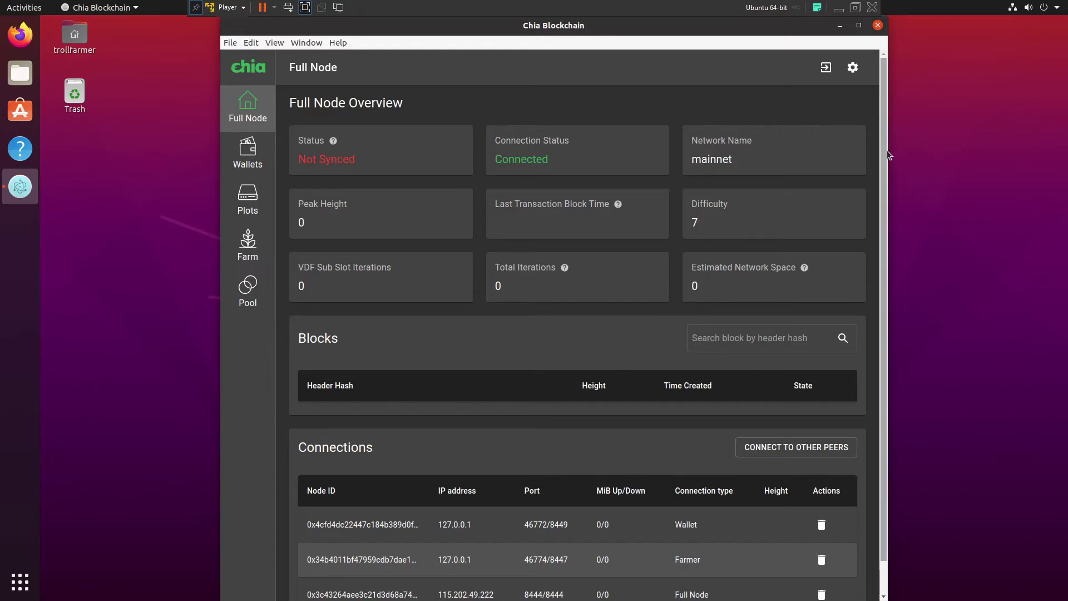
drag(882, 160, 878, 250)
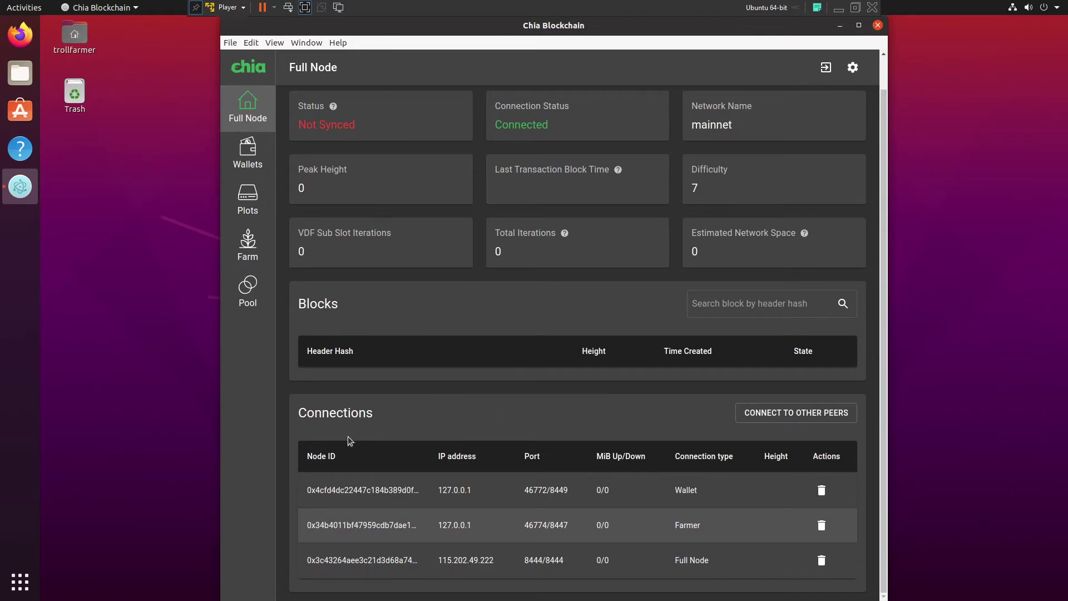
Step: Go to the Chia wallet and inspect its total balance, spendable balance and receive address
click(250, 150)
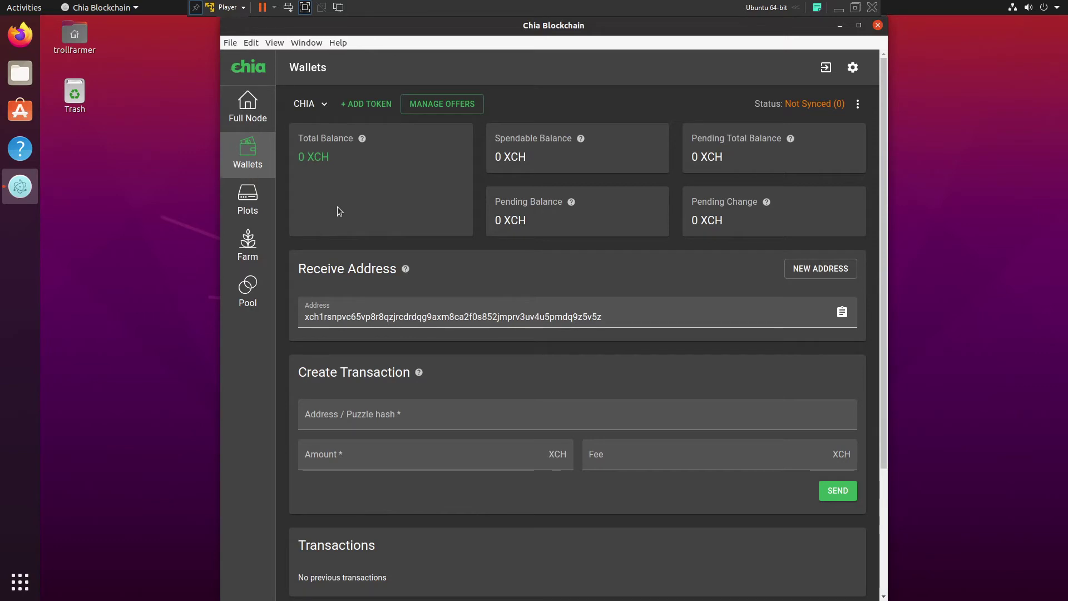
double_click(314, 159)
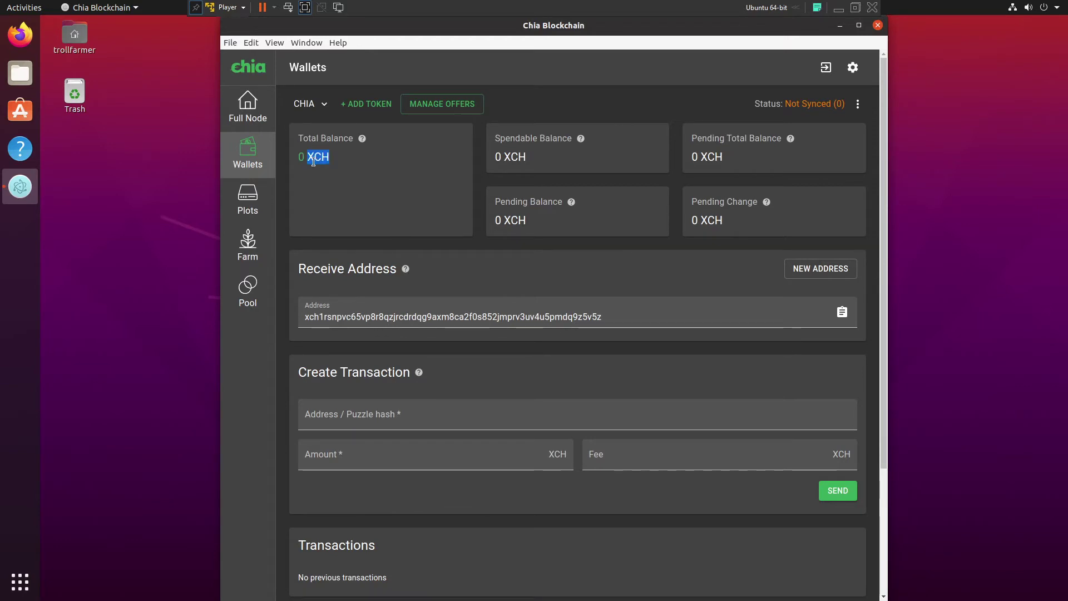
click(503, 158)
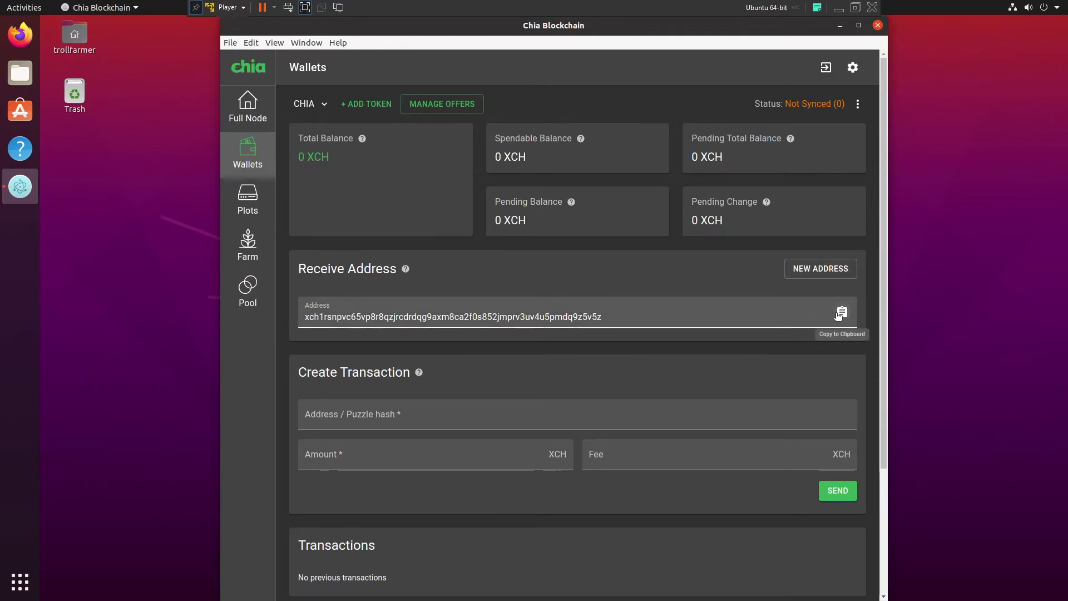
drag(631, 318, 262, 311)
click(486, 335)
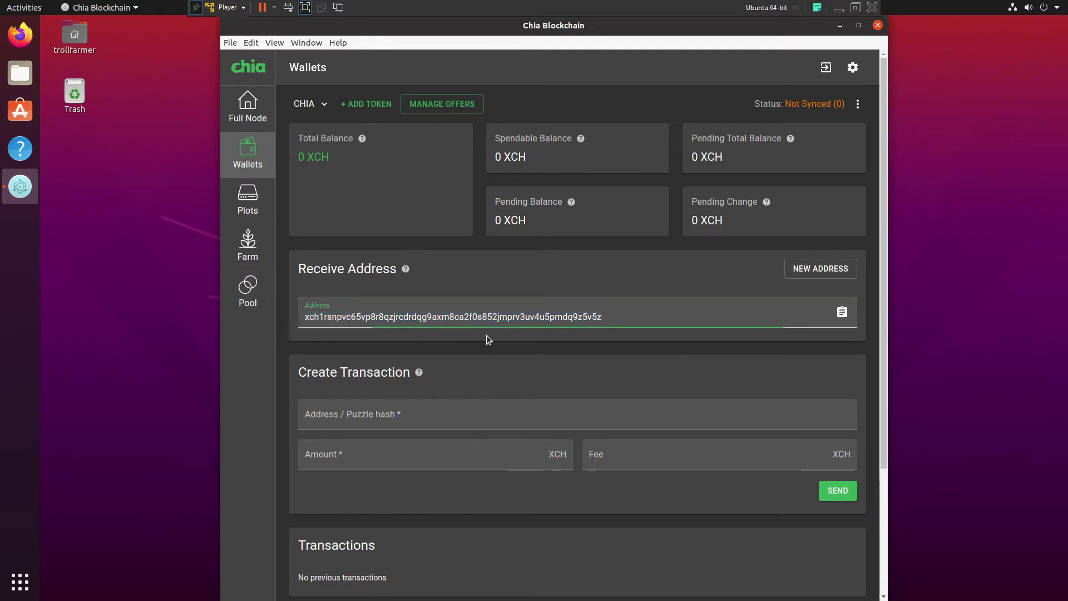
Step: Review the wallet's Create Transaction, Transactions and Connections sections
scroll(485, 342, down, 1)
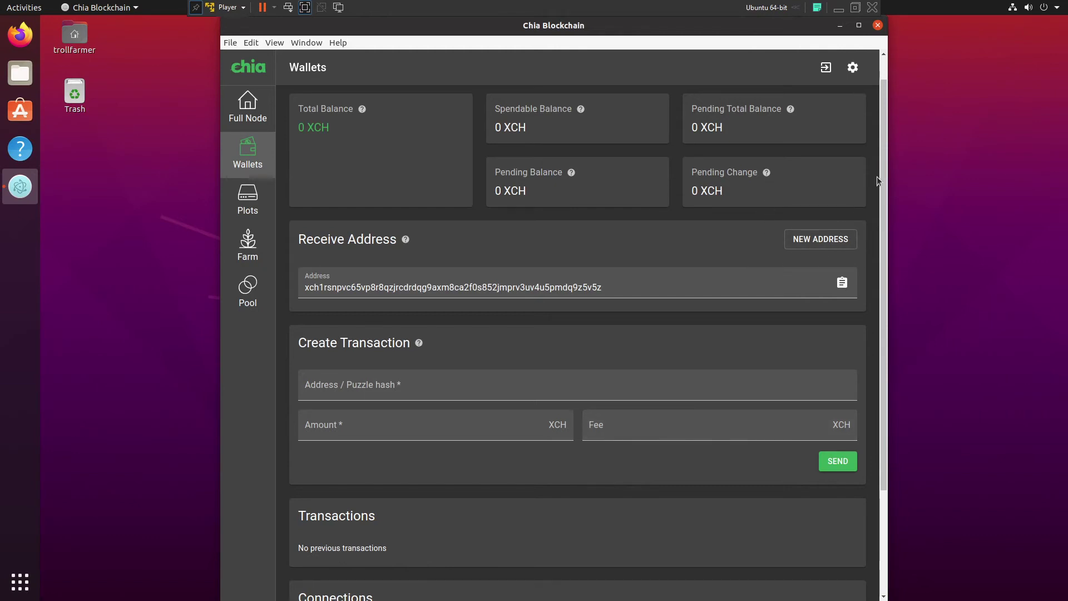
drag(883, 174, 897, 312)
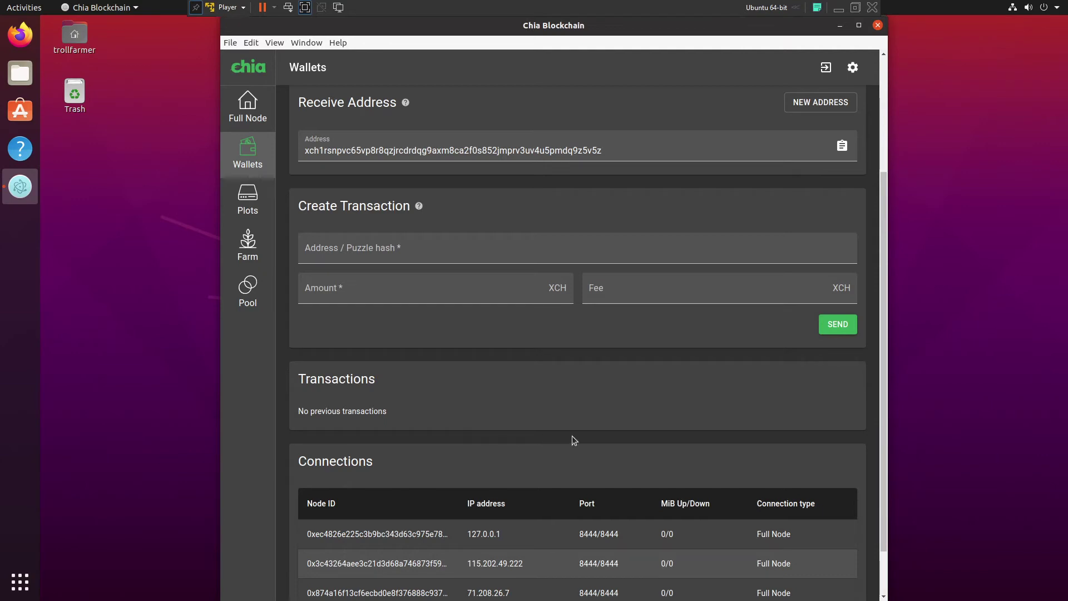
scroll(884, 301, down, 1)
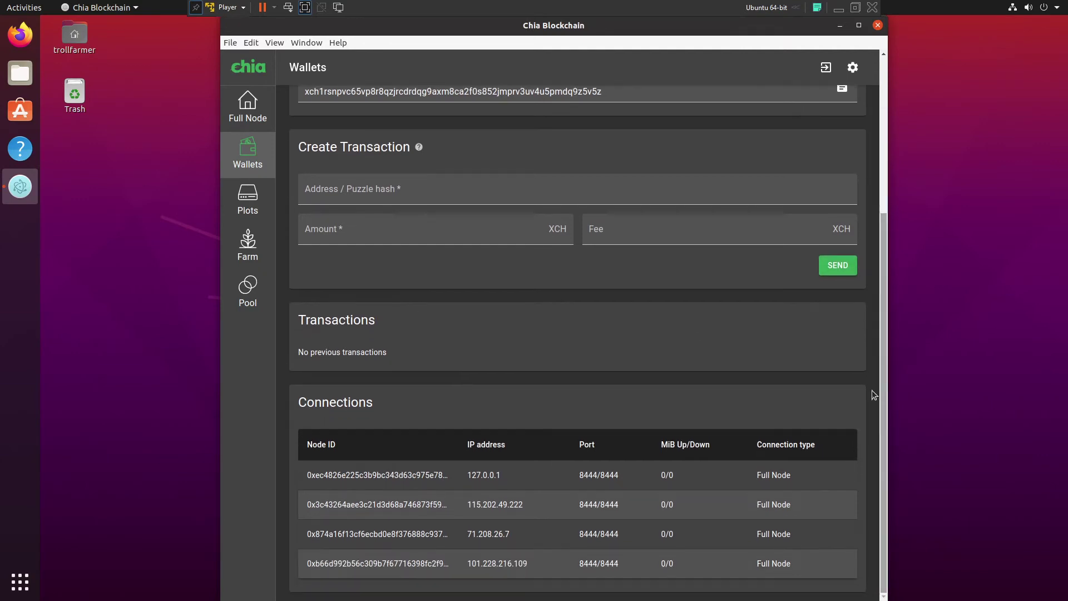
scroll(847, 348, up, 2)
scroll(884, 310, up, 3)
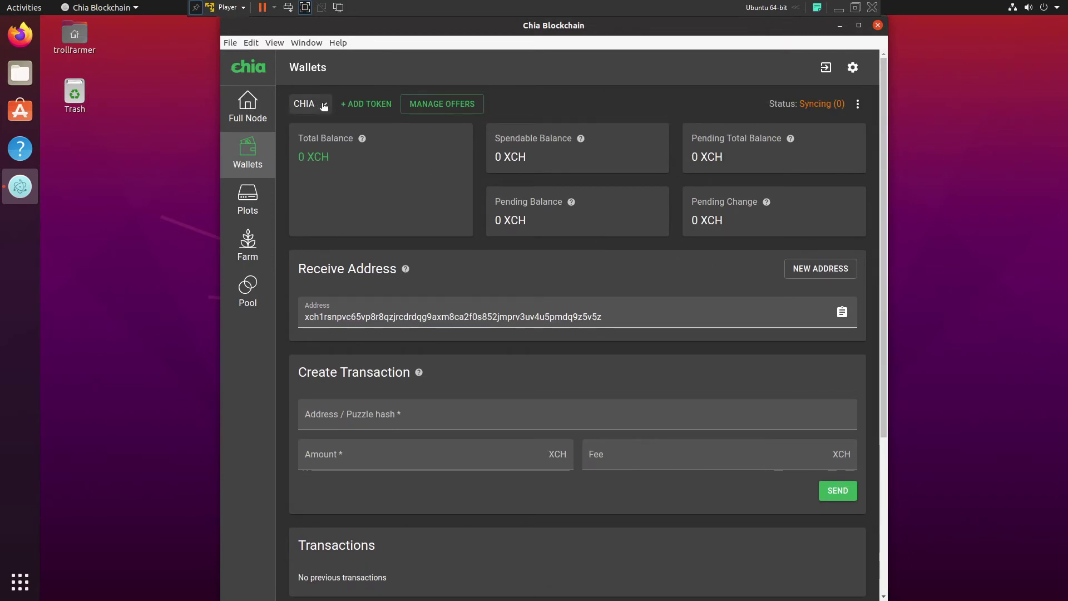
Step: Check which wallets are available in the CHIA wallet selector, keeping the current wallet
click(308, 104)
click(359, 81)
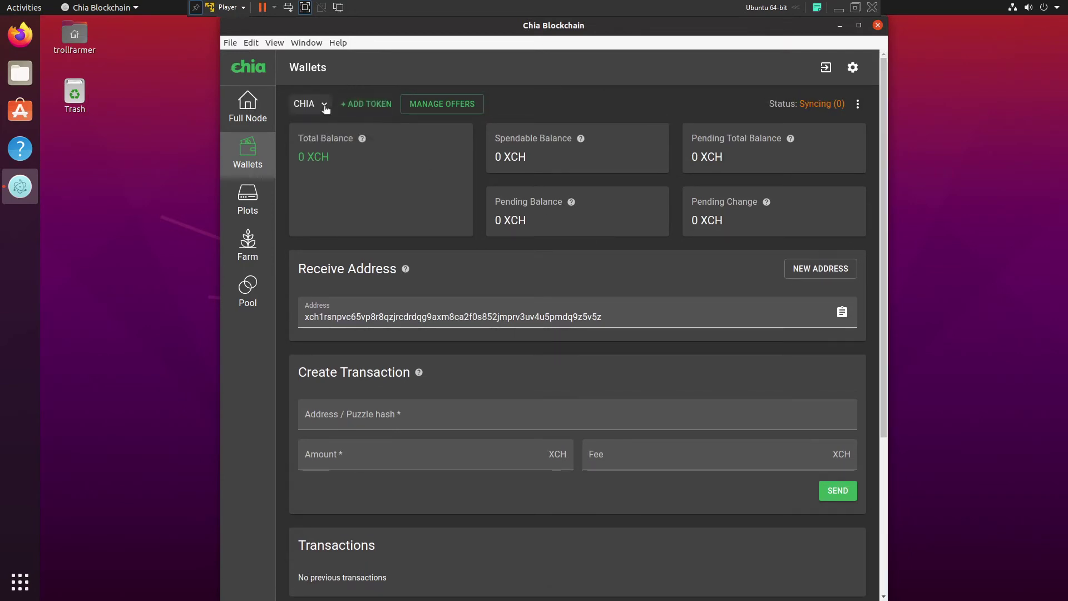
click(322, 109)
click(358, 75)
click(321, 107)
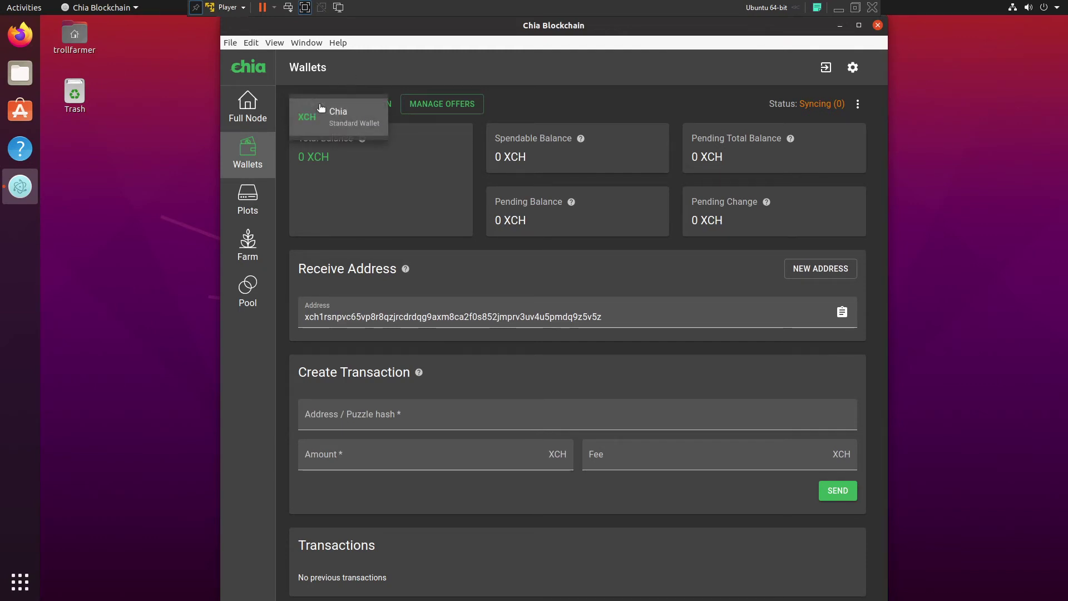
click(417, 169)
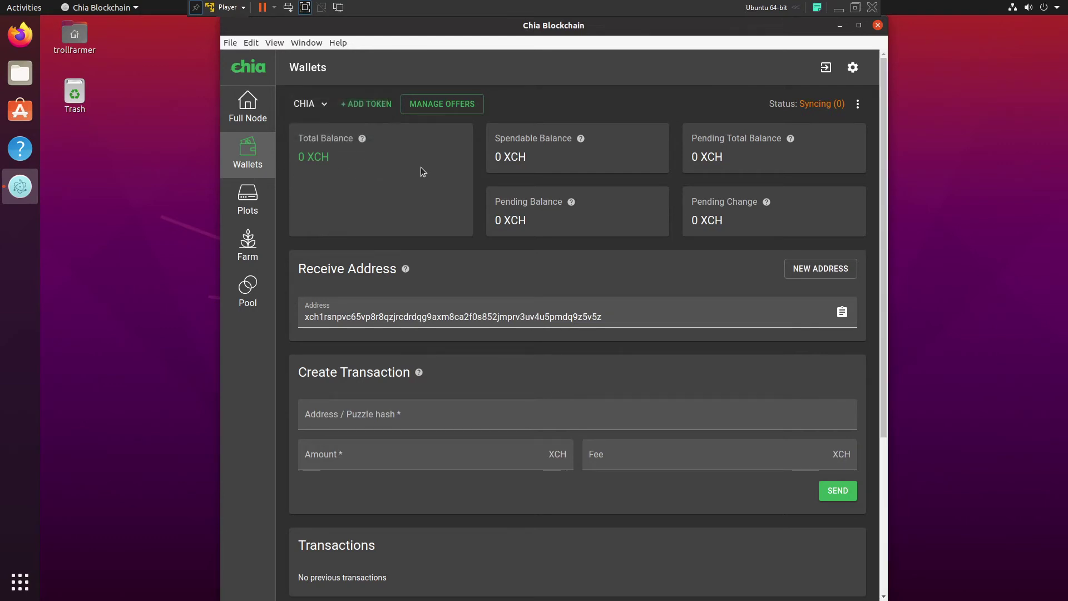
Step: Access the wallet's offer management and look at the View an Offer page
click(445, 113)
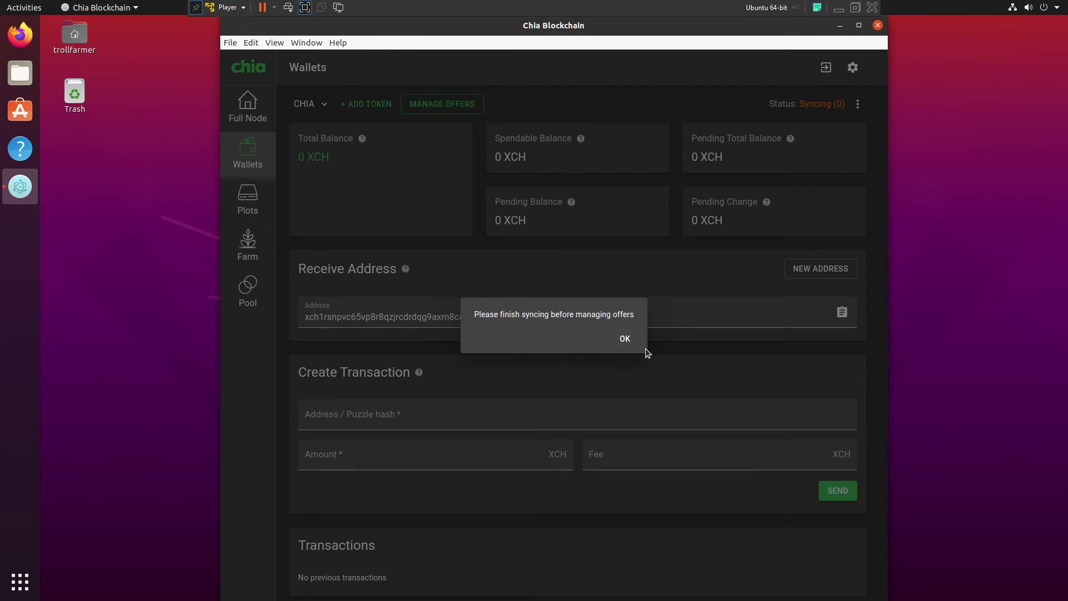
click(616, 339)
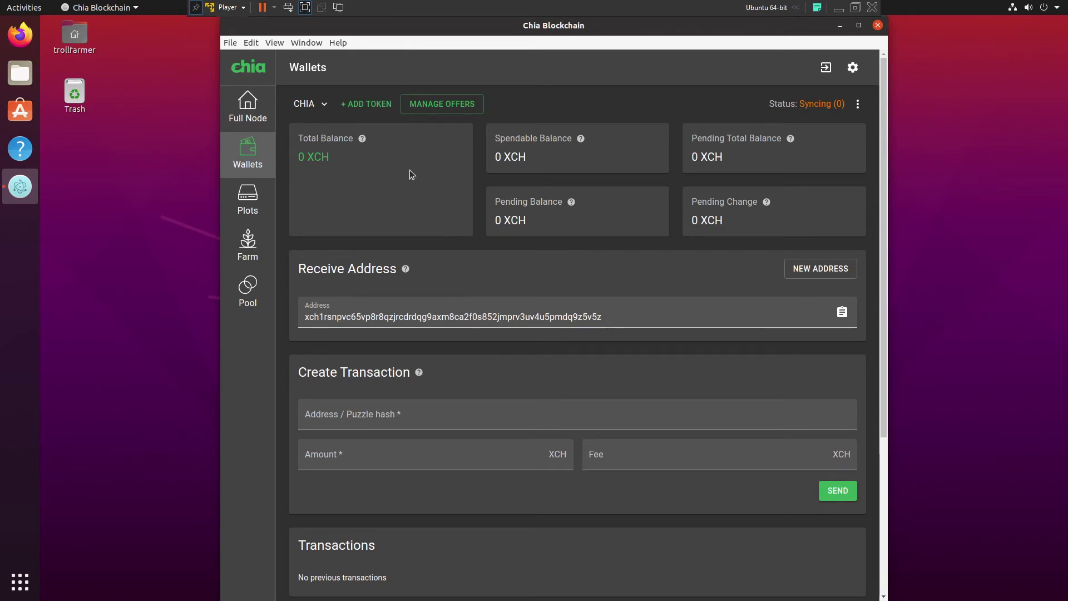
click(424, 109)
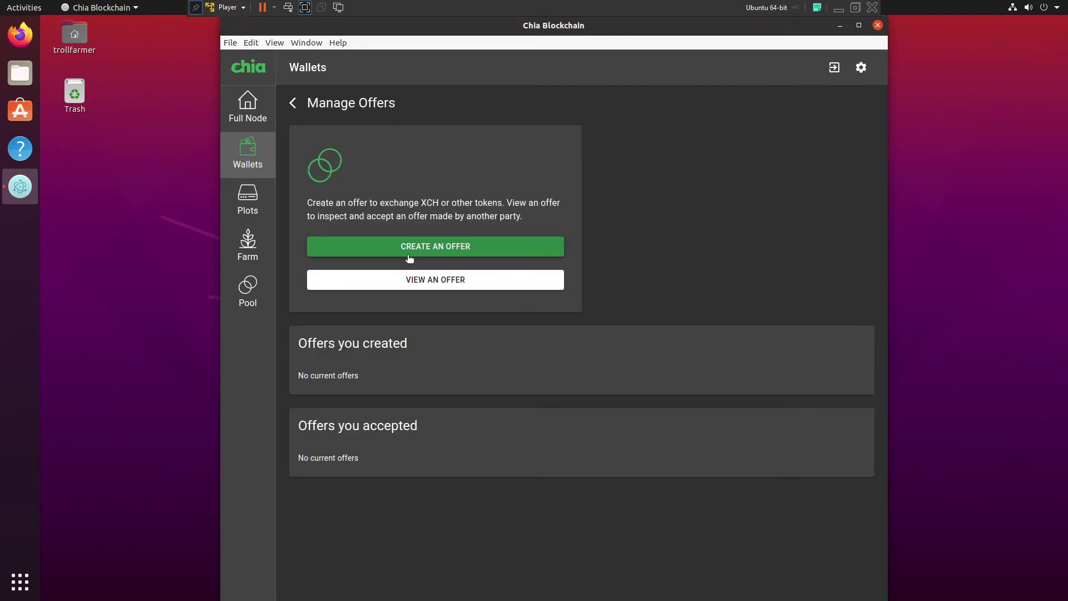
click(425, 285)
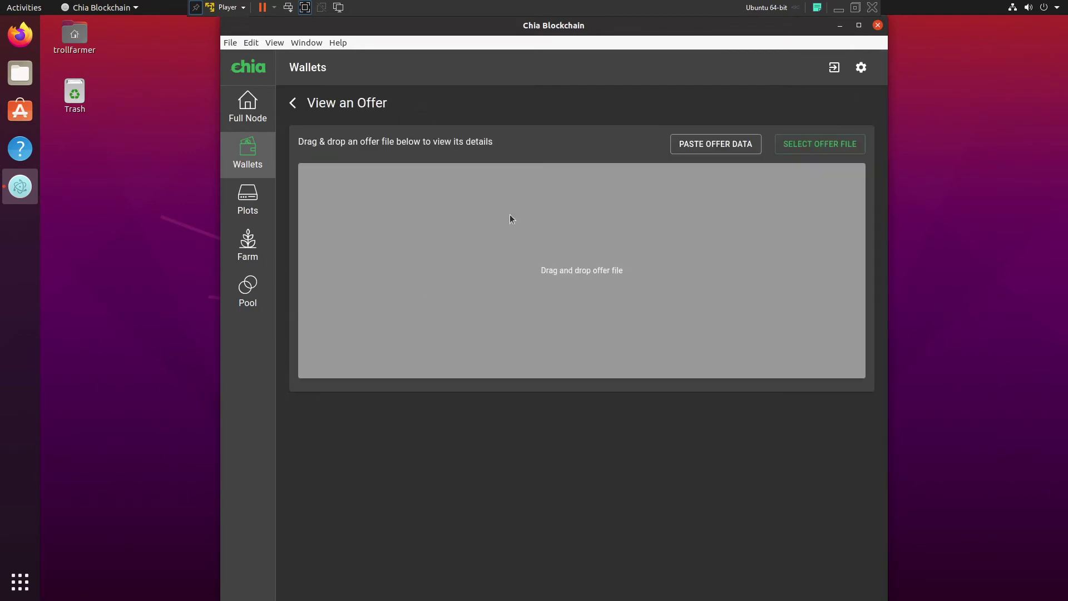
click(295, 104)
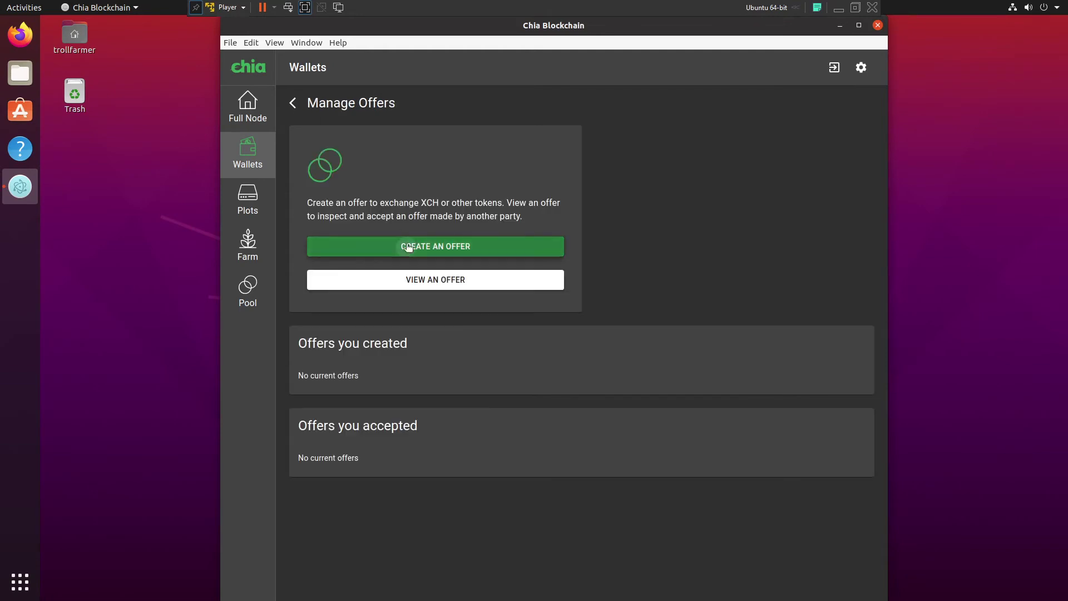
Step: Inspect the asset types for both sides of a new offer, and return to the wallet overview without saving
click(370, 245)
click(420, 197)
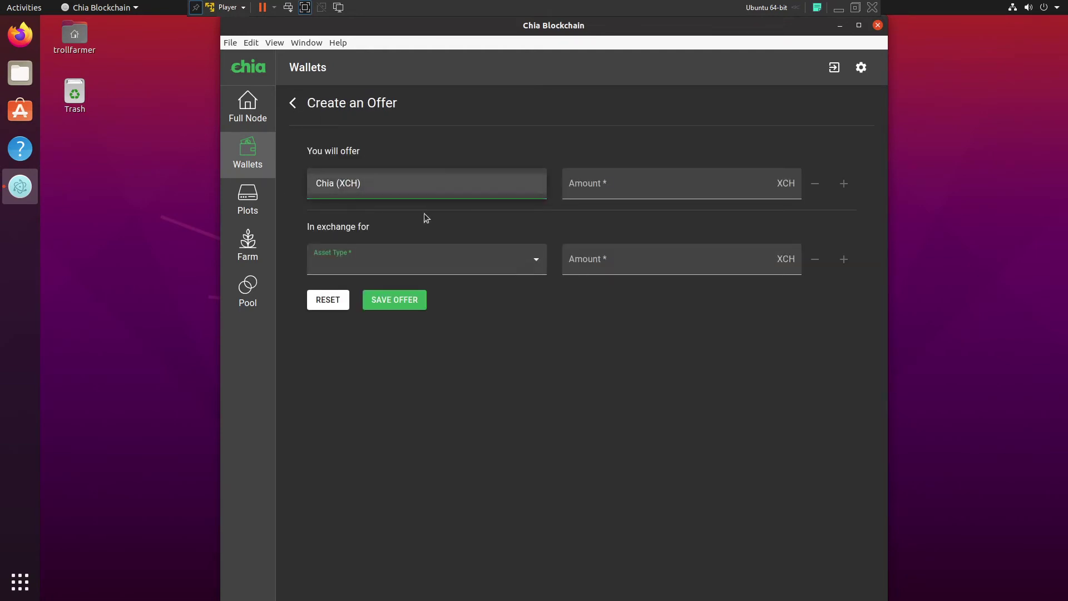
click(371, 267)
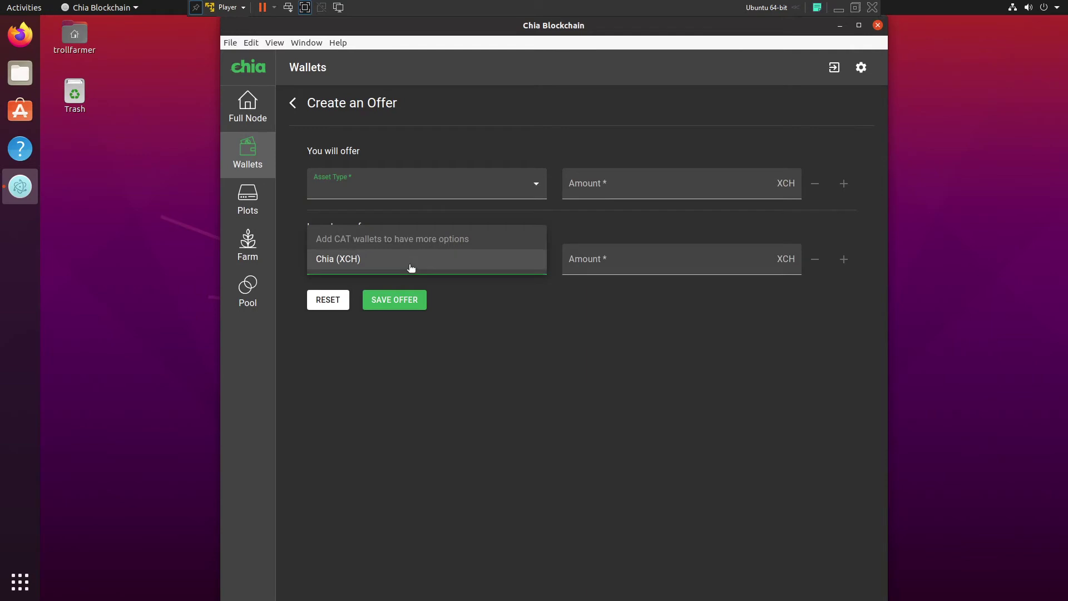
click(492, 285)
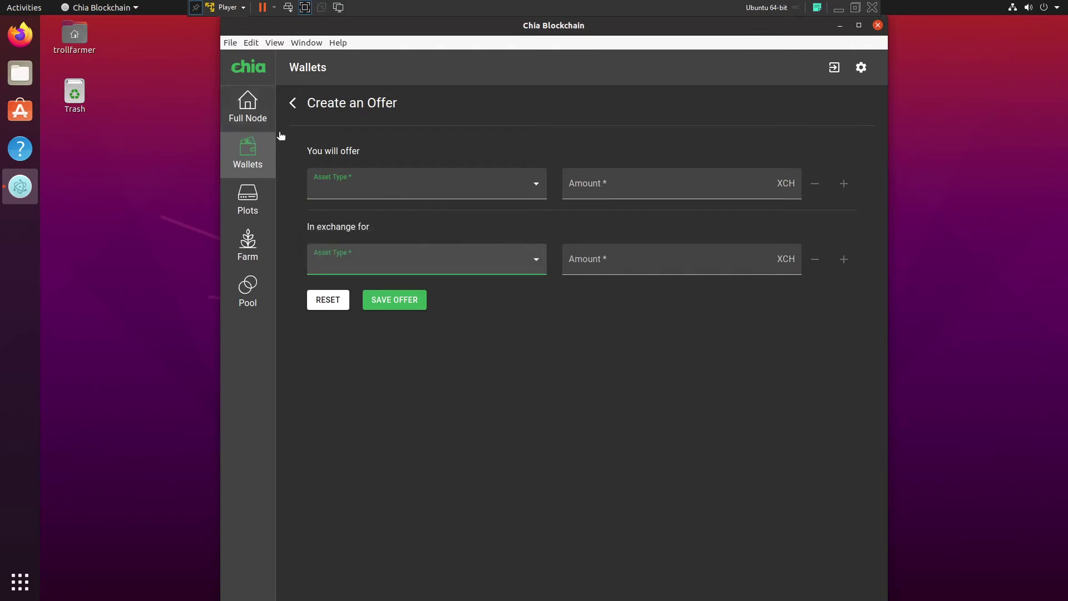
click(293, 106)
click(294, 106)
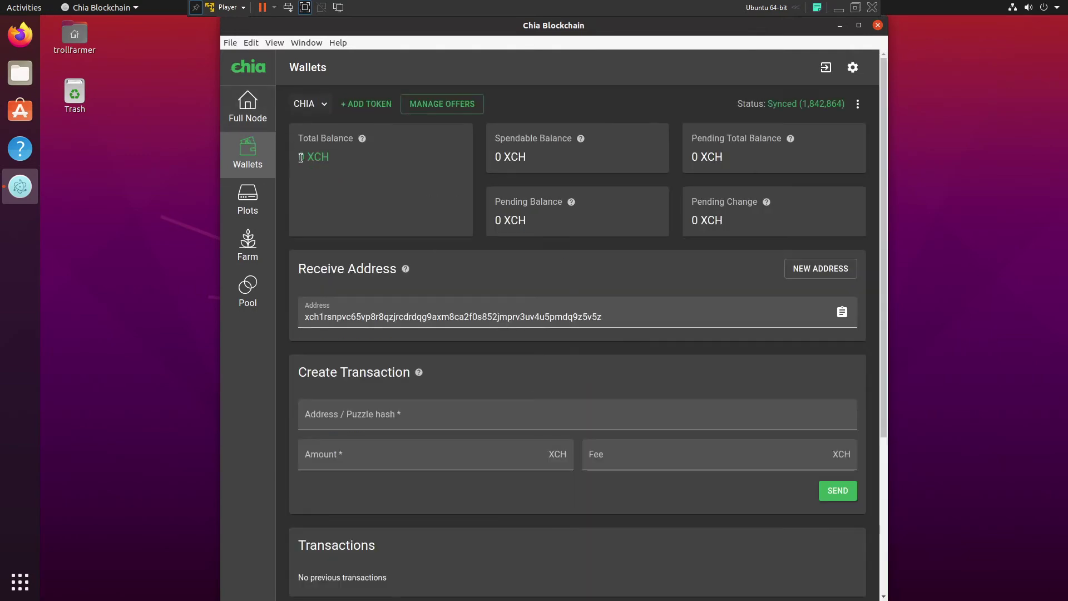
Step: On the Plots page, refresh the plots and review the forms for adding a plot and an existing plot directory
click(257, 209)
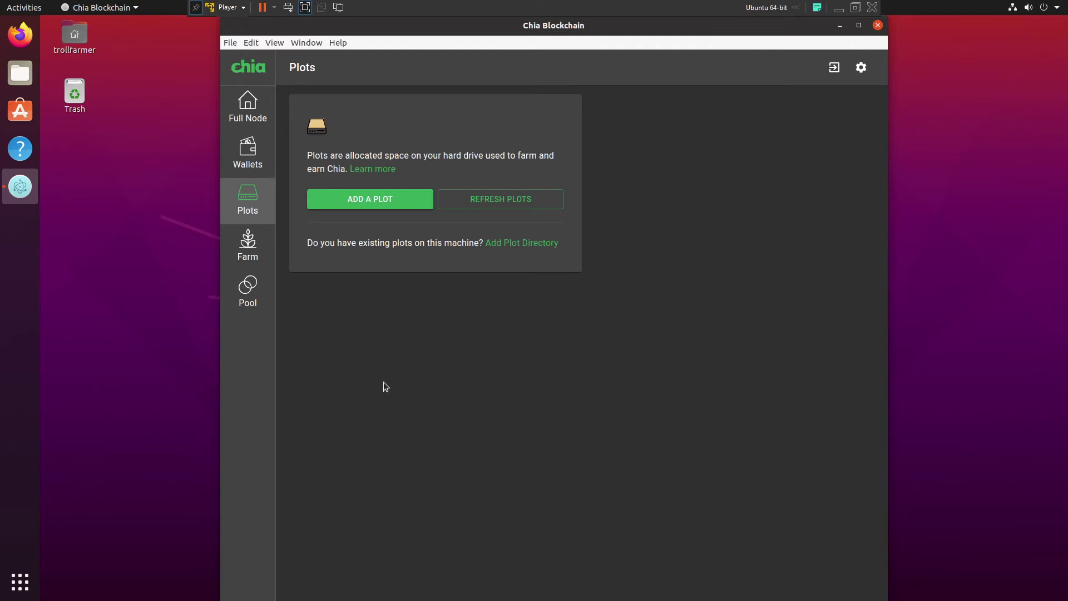
click(499, 208)
click(371, 200)
scroll(369, 190, down, 4)
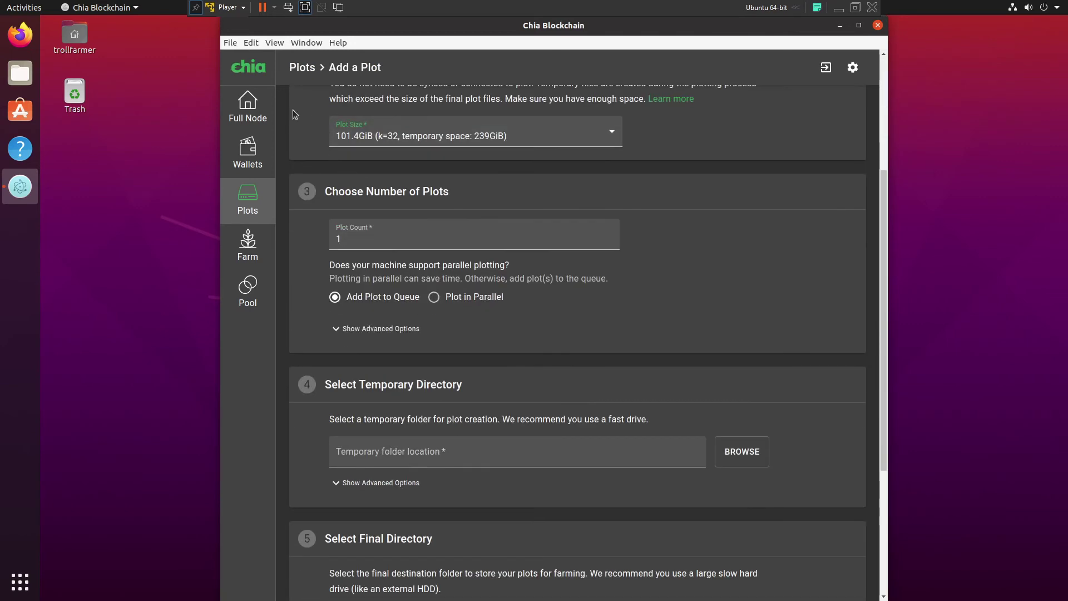
click(263, 205)
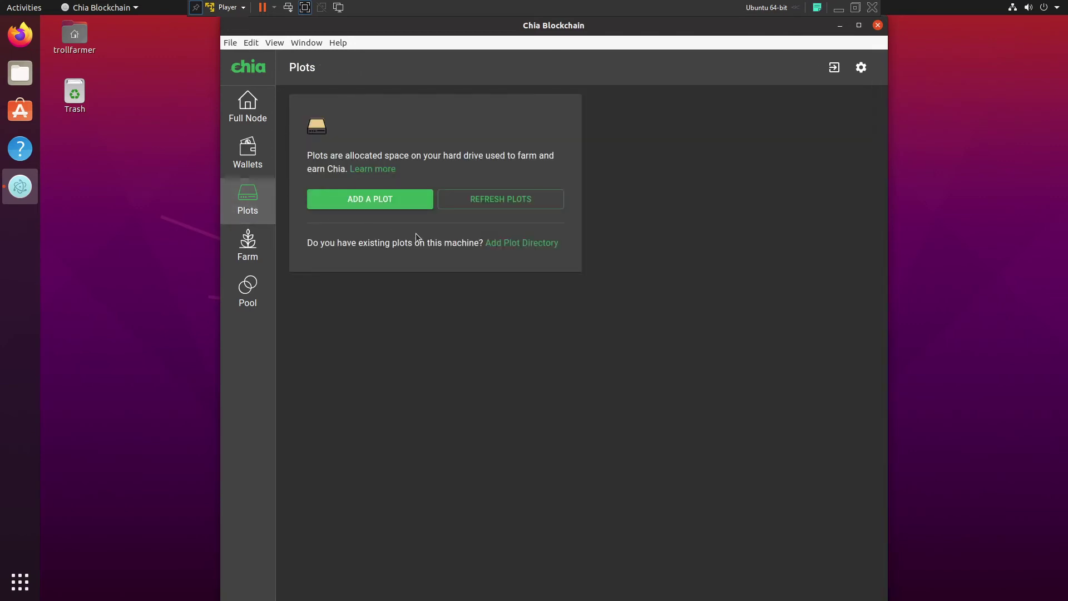
click(501, 248)
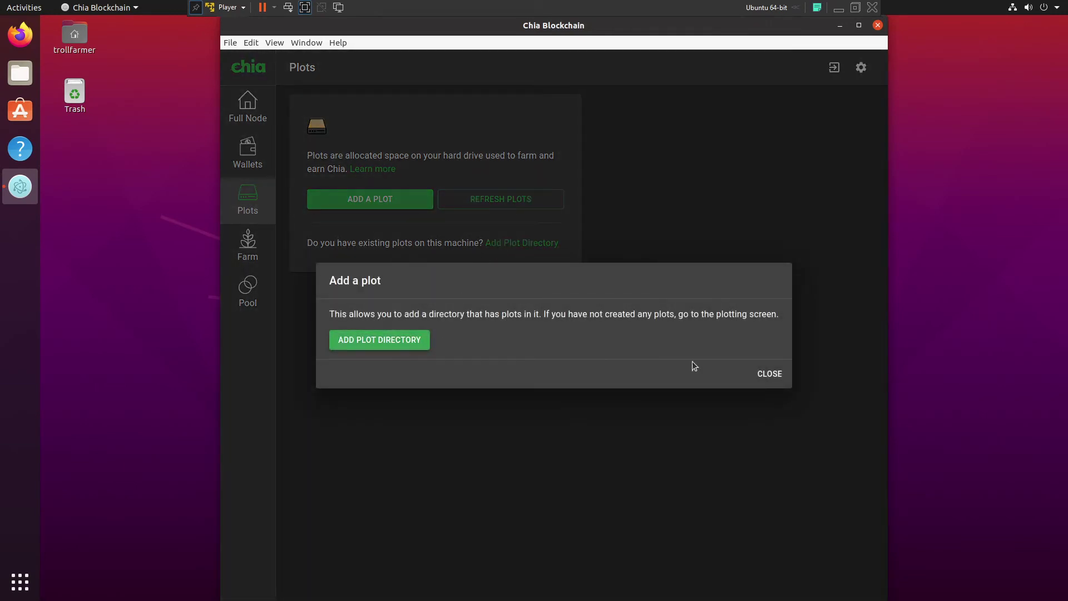
click(771, 375)
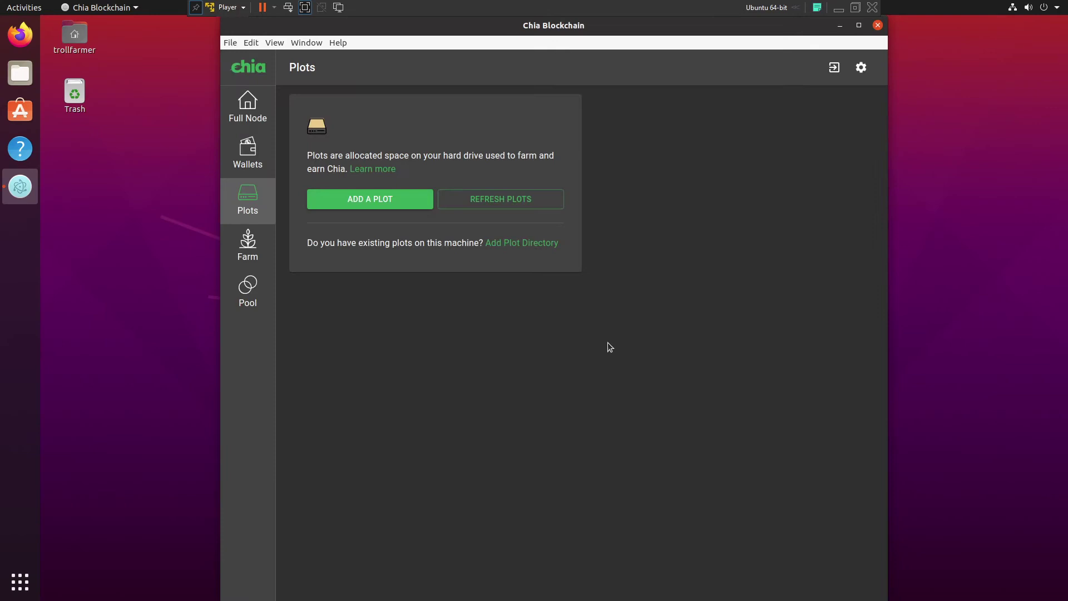
Step: On the Farm page, check the block challenges' rows-per-page choices and reveal the advanced options with the harvester network
click(248, 245)
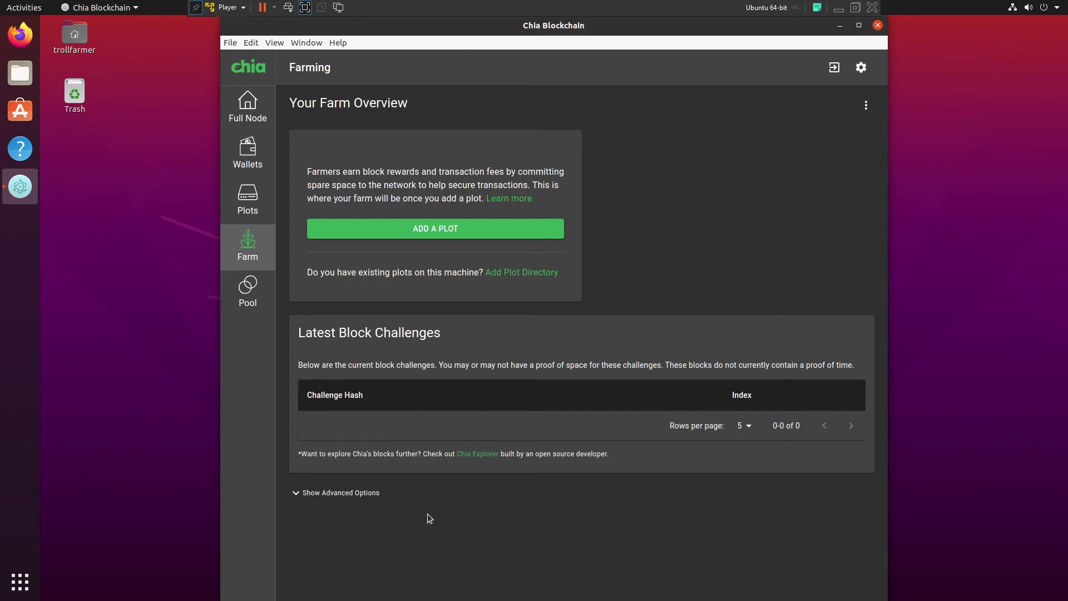
click(748, 427)
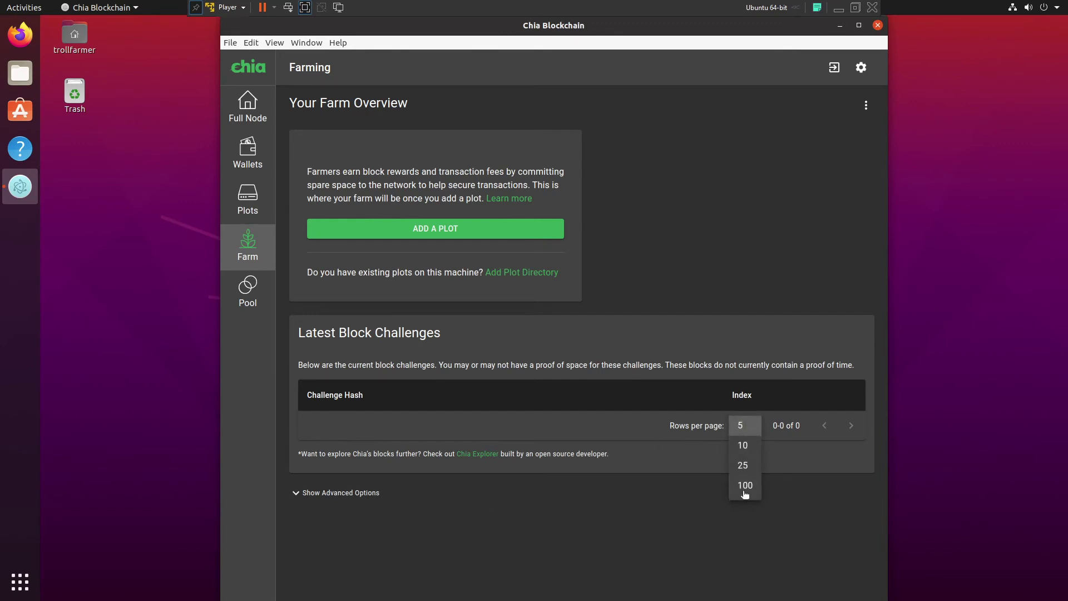
click(666, 515)
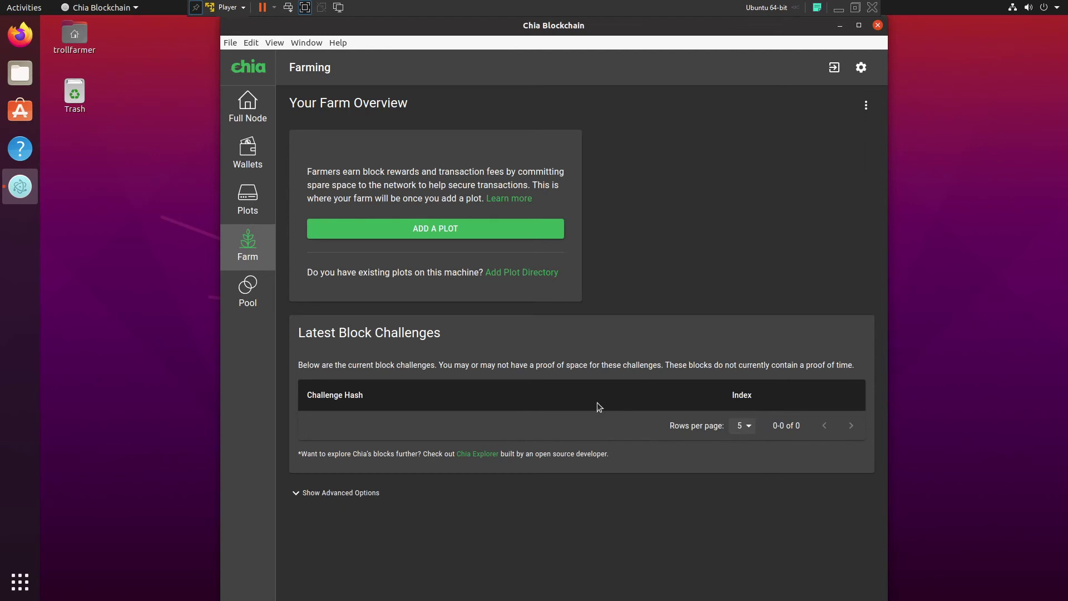
click(328, 499)
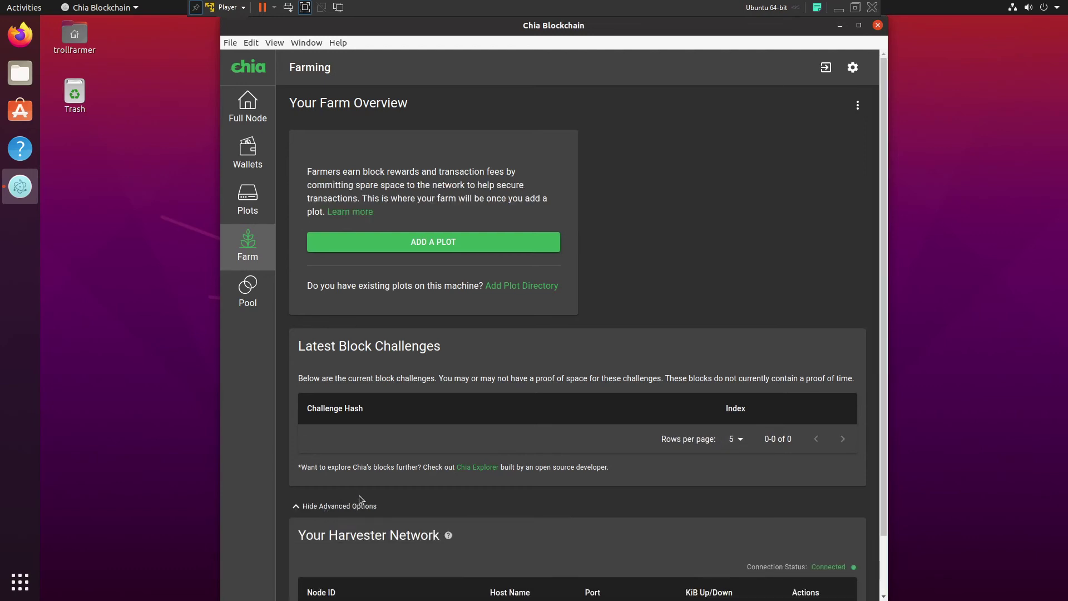
scroll(363, 509, down, 1)
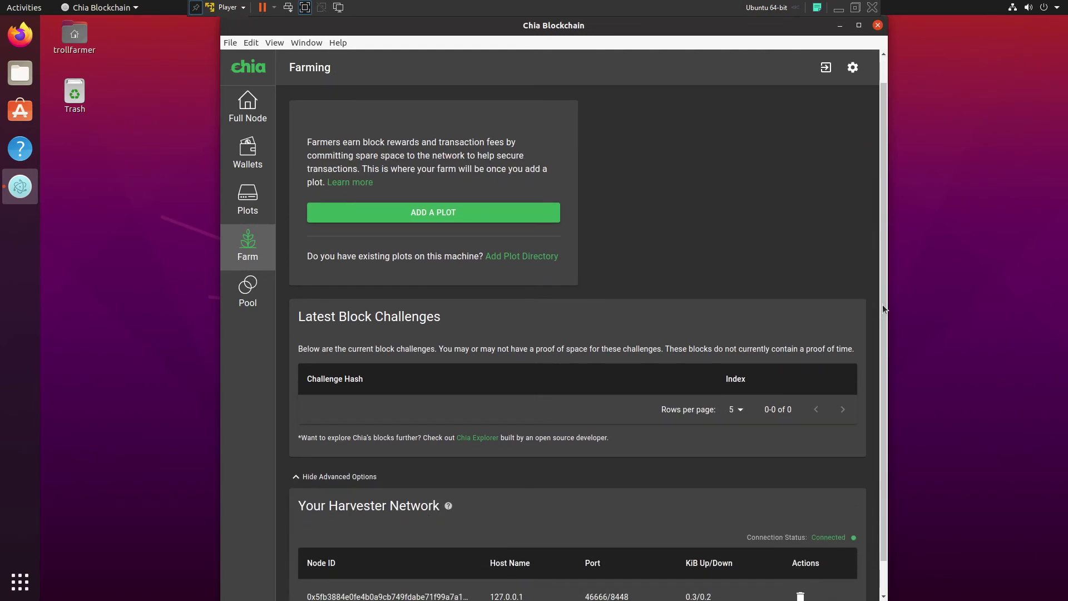
Step: Look over the harvester network on the Farm page and the Pool page's Add a Plot NFT form, and return to the Pool page
scroll(883, 305, down, 1)
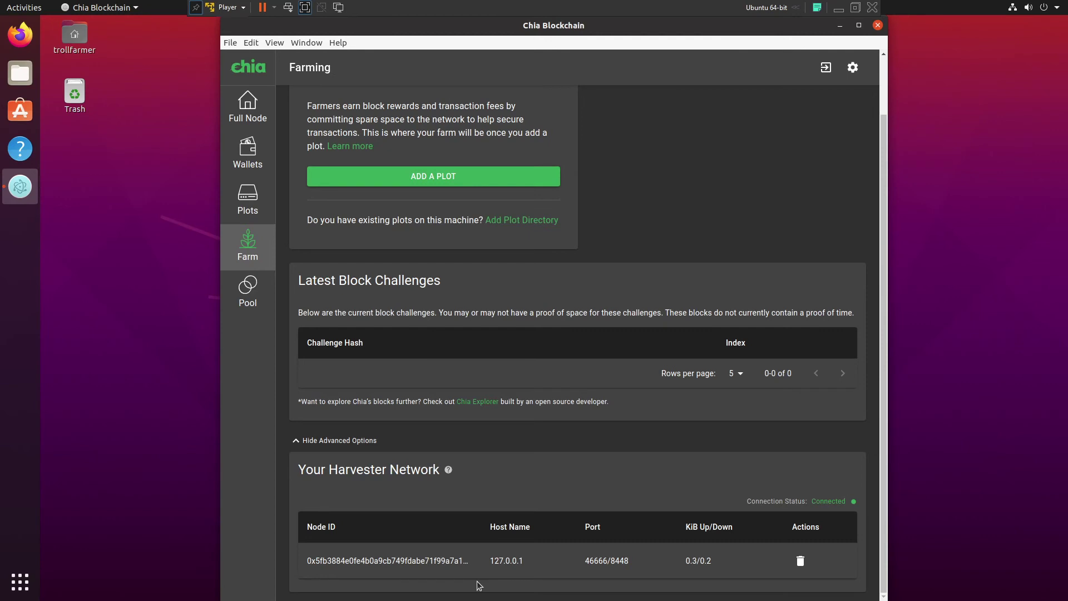
scroll(421, 396, up, 2)
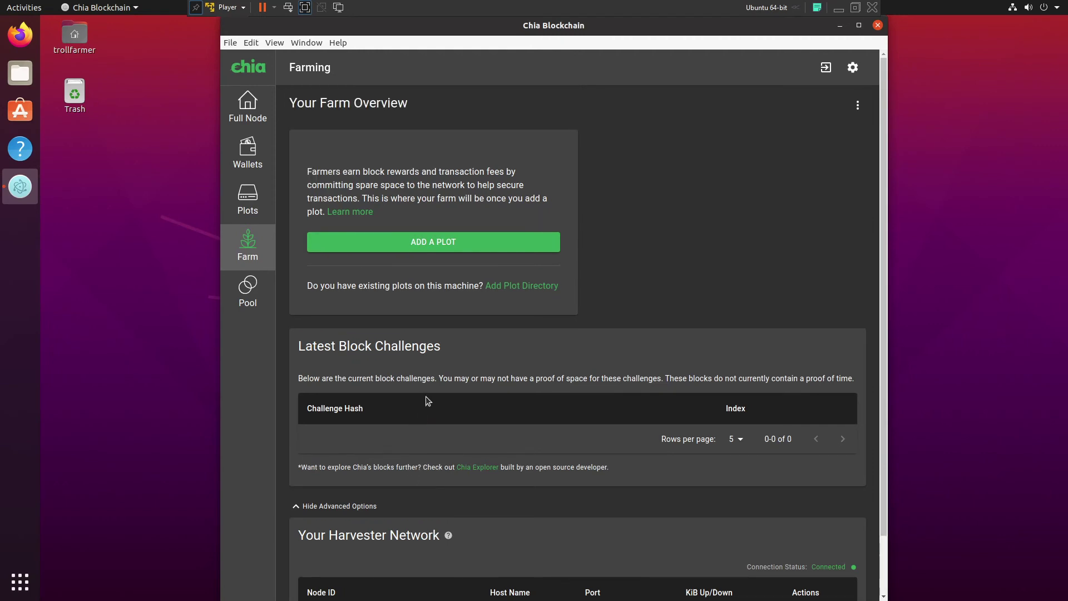
click(259, 305)
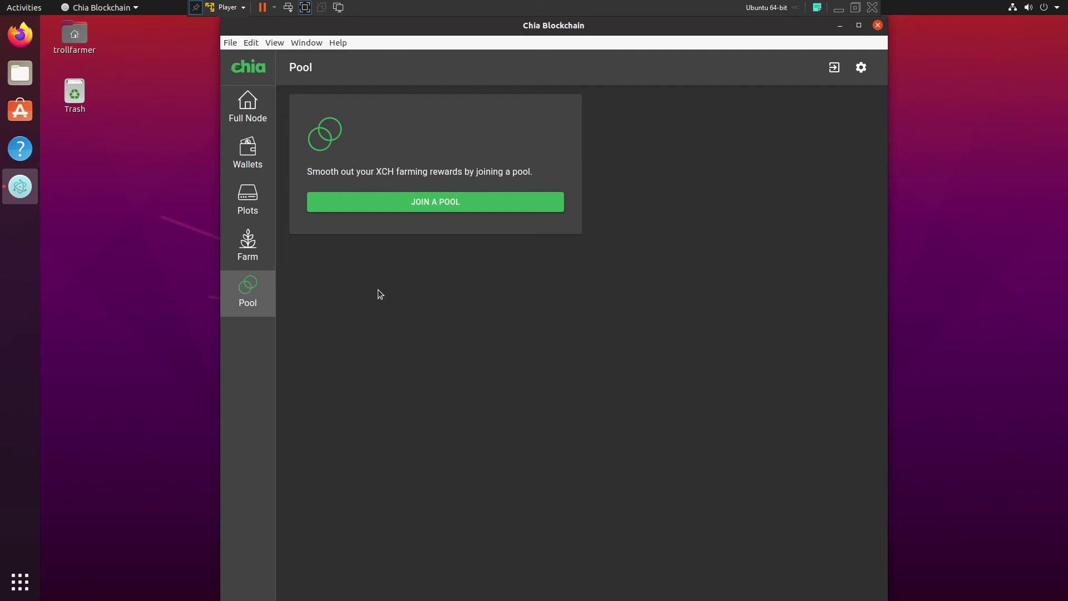
click(376, 200)
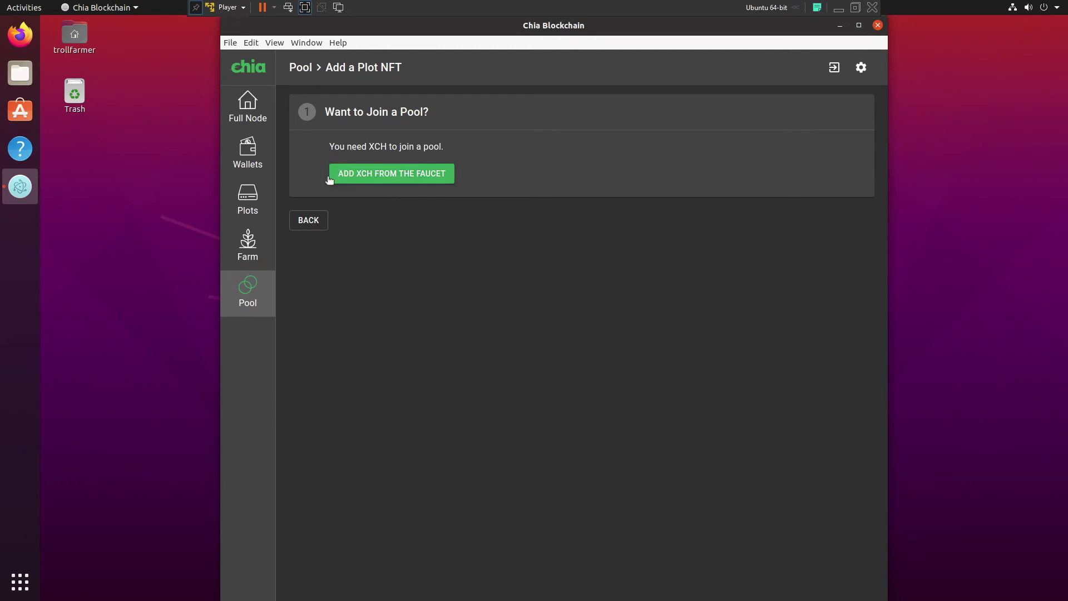
click(306, 221)
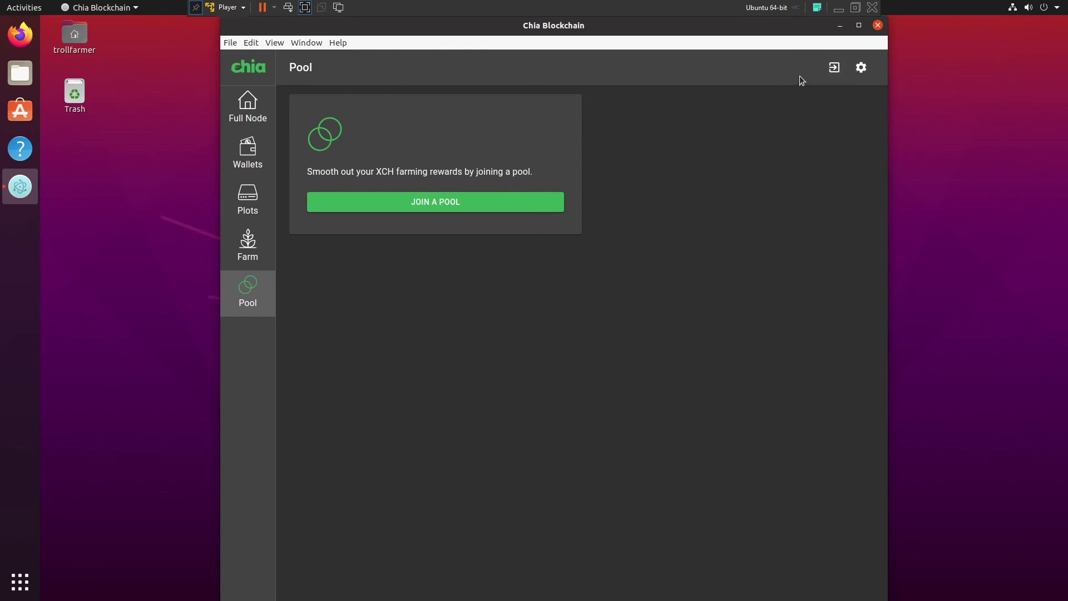
Step: Switch the client from farming to Wallet mode and review the wallet page, including its list of available wallets
click(860, 68)
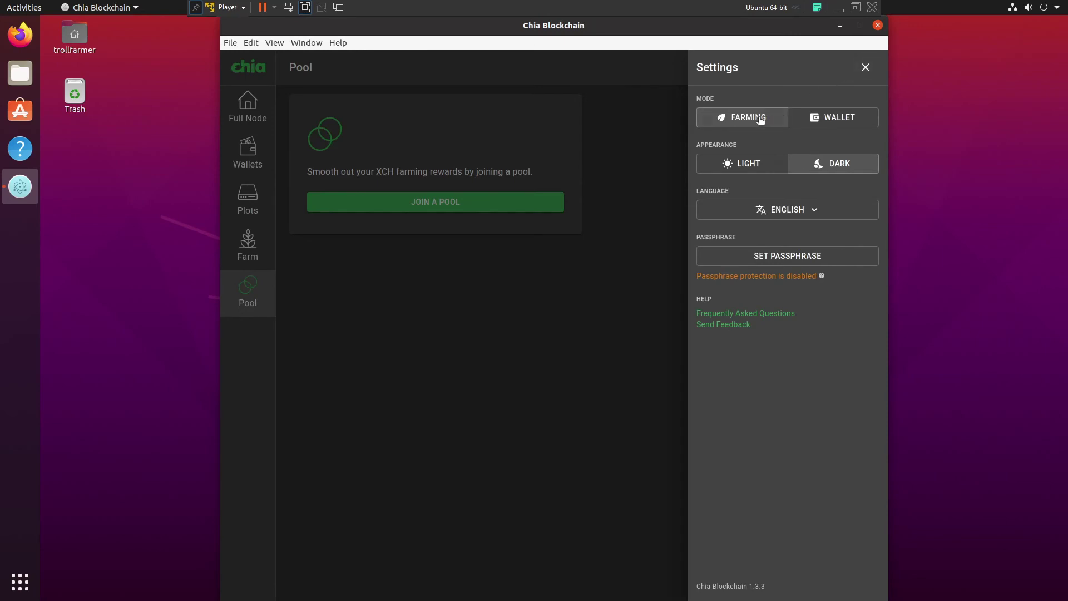
click(811, 126)
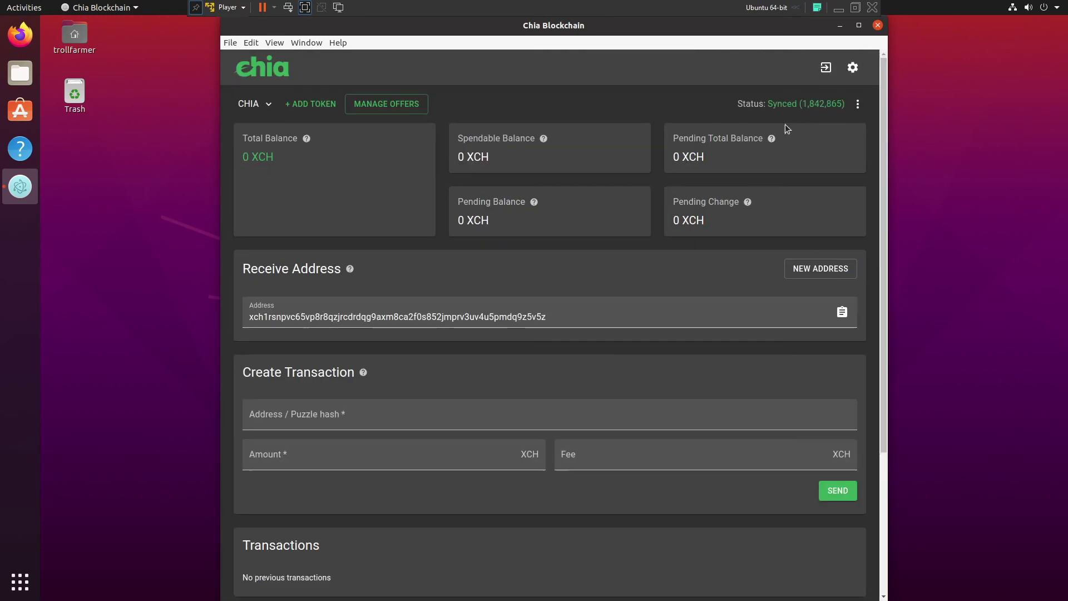
scroll(585, 158, down, 1)
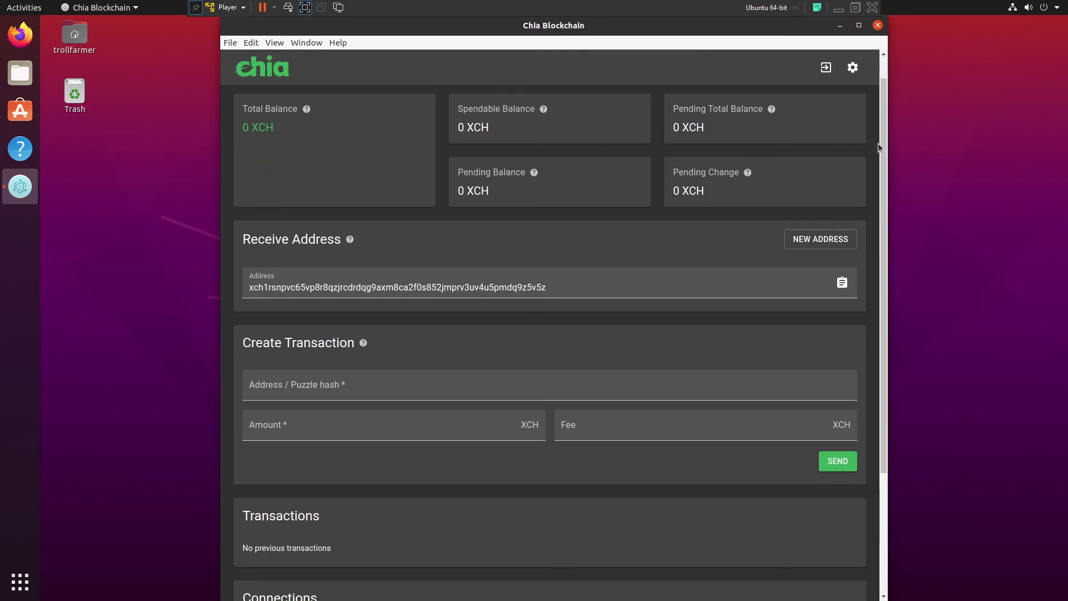
drag(885, 145, 872, 322)
scroll(849, 419, up, 3)
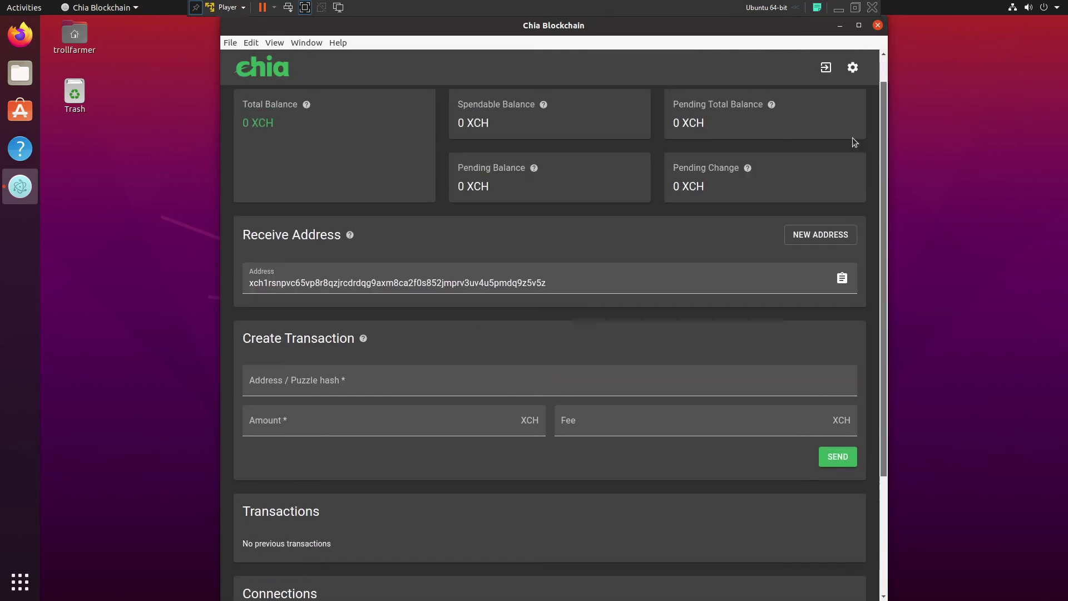
click(254, 103)
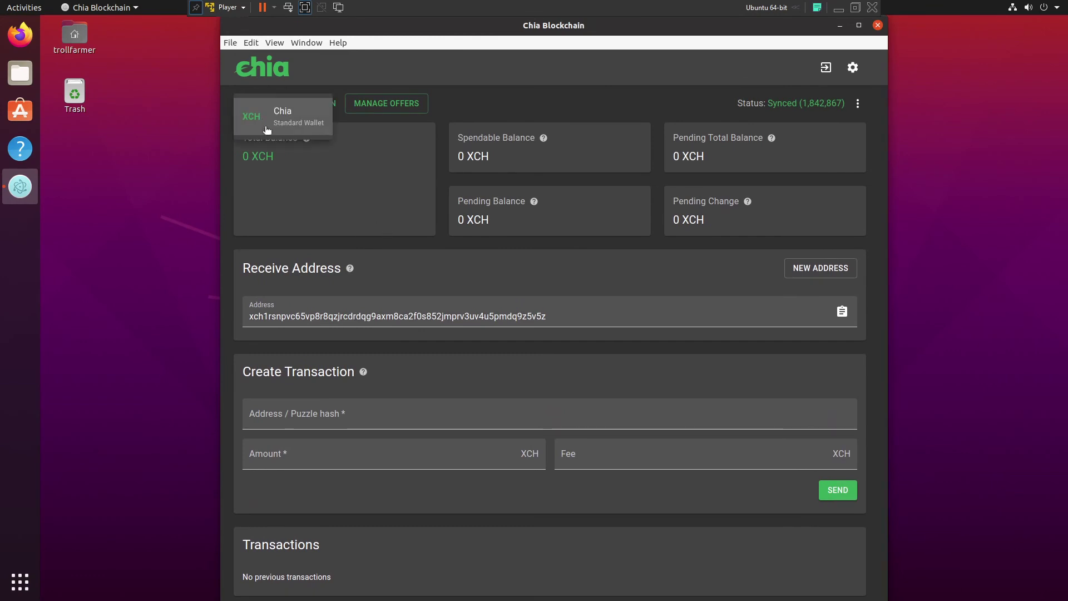
click(502, 105)
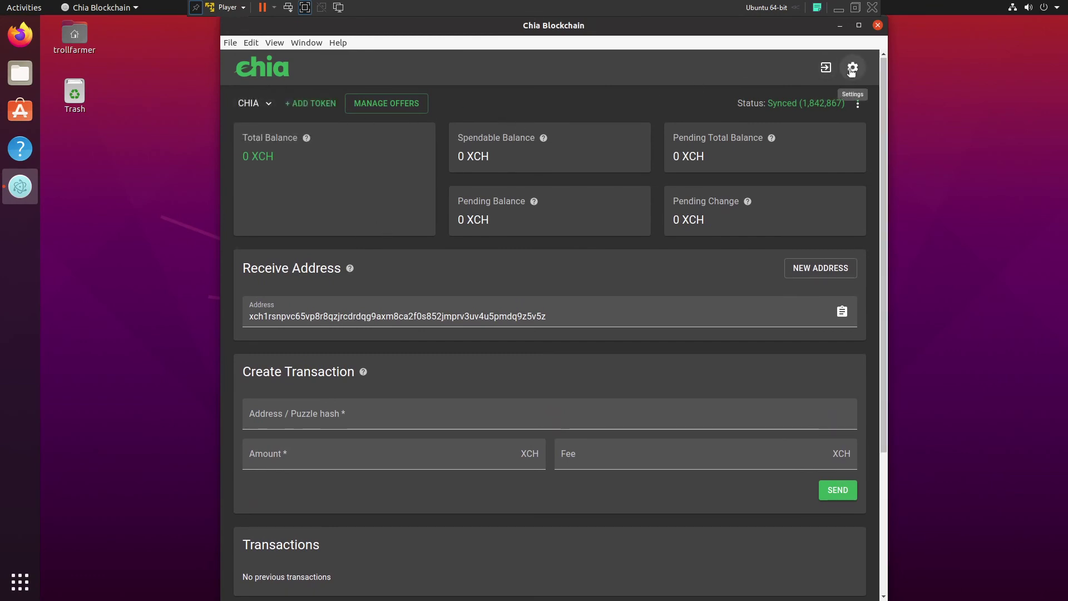
Step: Browse the interface languages offered in the settings and keep the language as it is
click(852, 67)
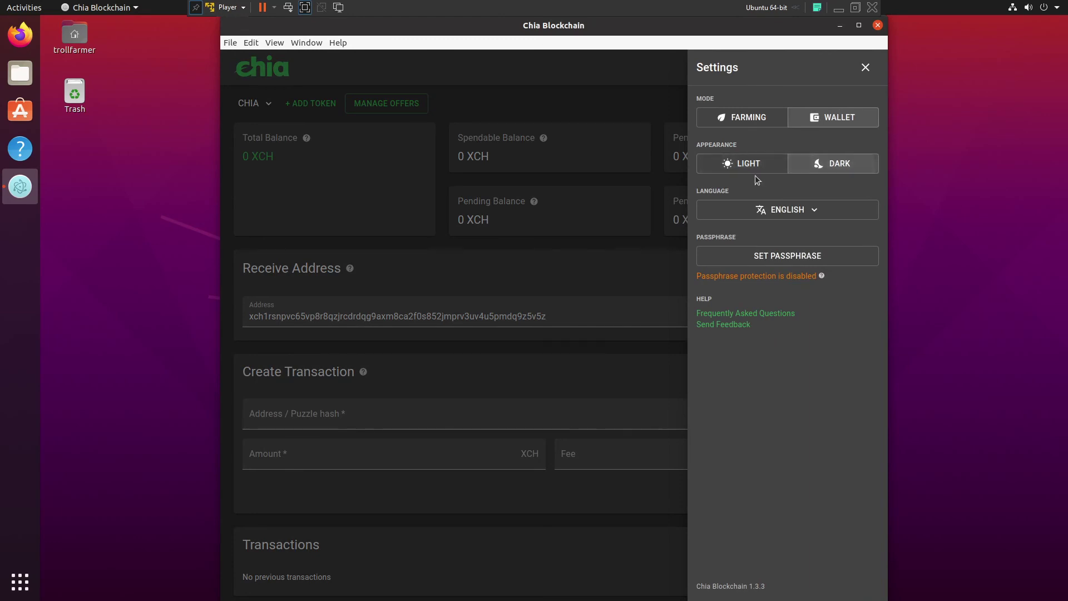
click(814, 211)
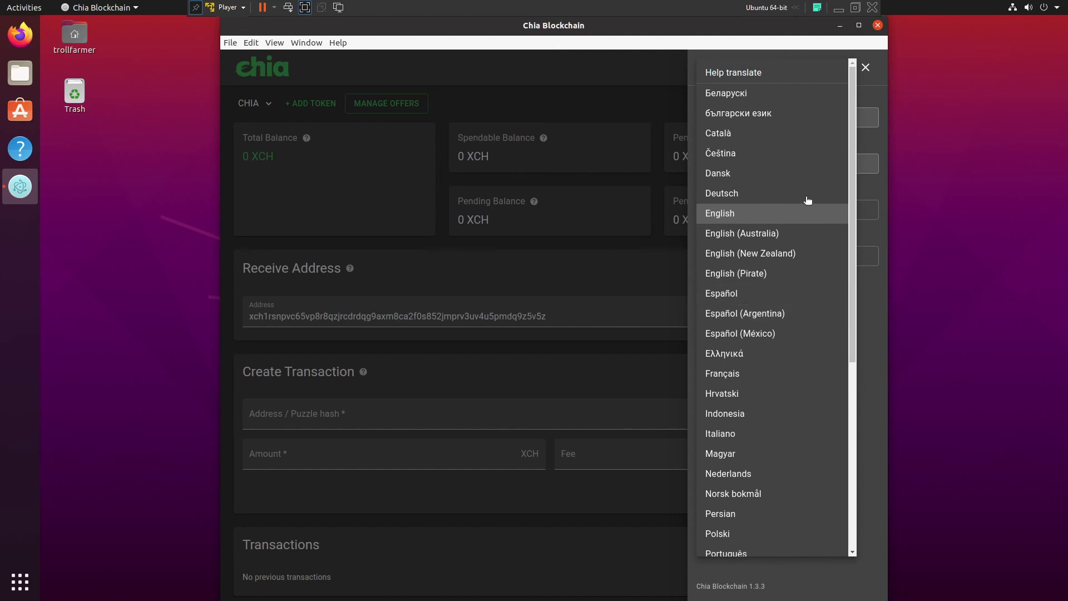
scroll(840, 235, down, 1)
scroll(845, 474, down, 5)
scroll(846, 389, up, 6)
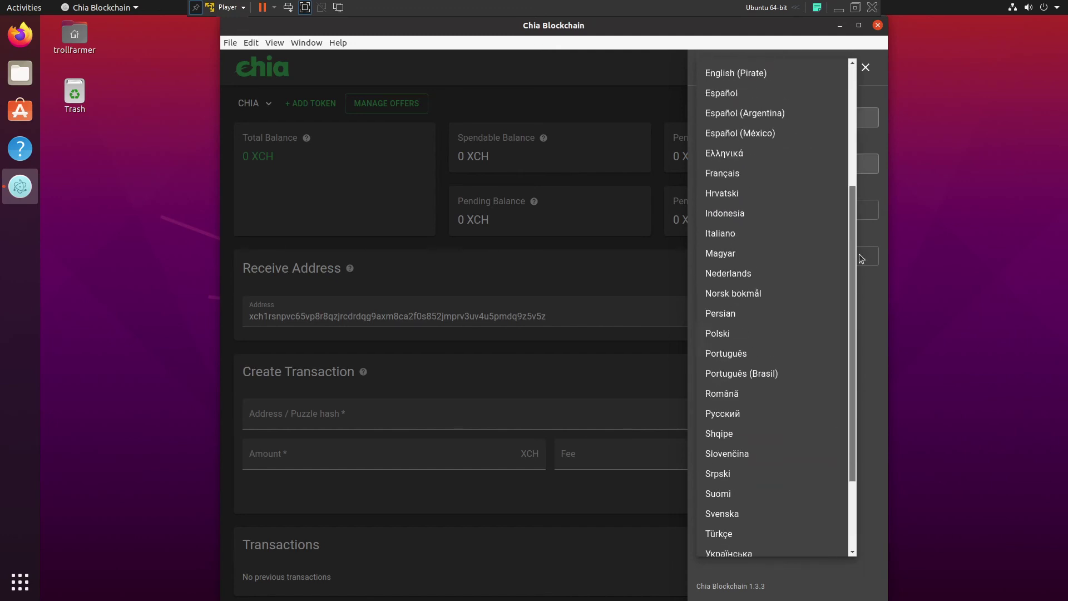
click(882, 320)
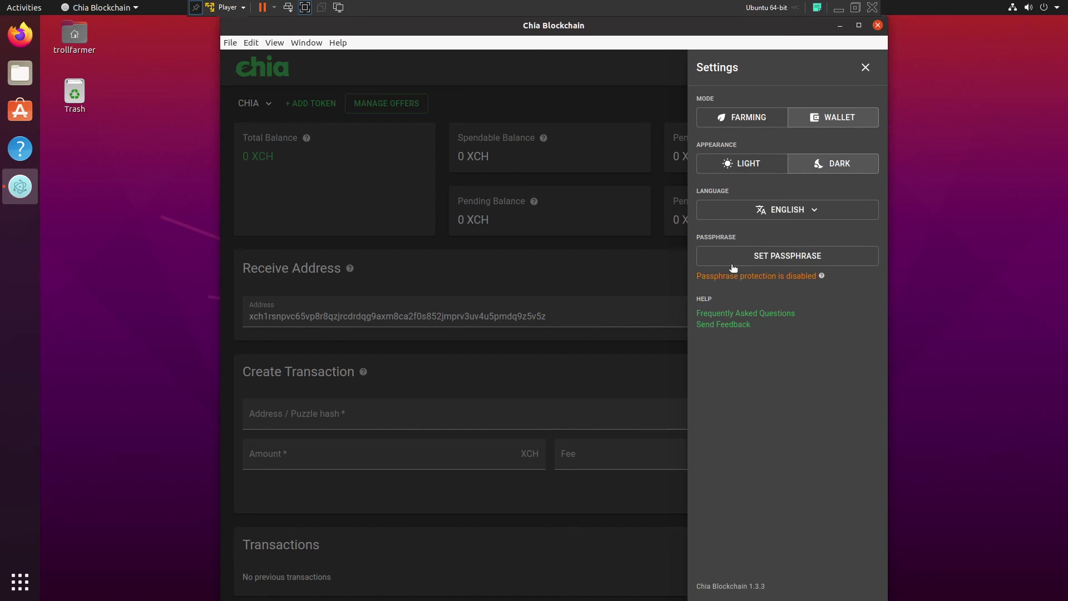
Step: Set a passphrase to protect the keys, entering and confirming it without a hint, and close the settings
click(733, 260)
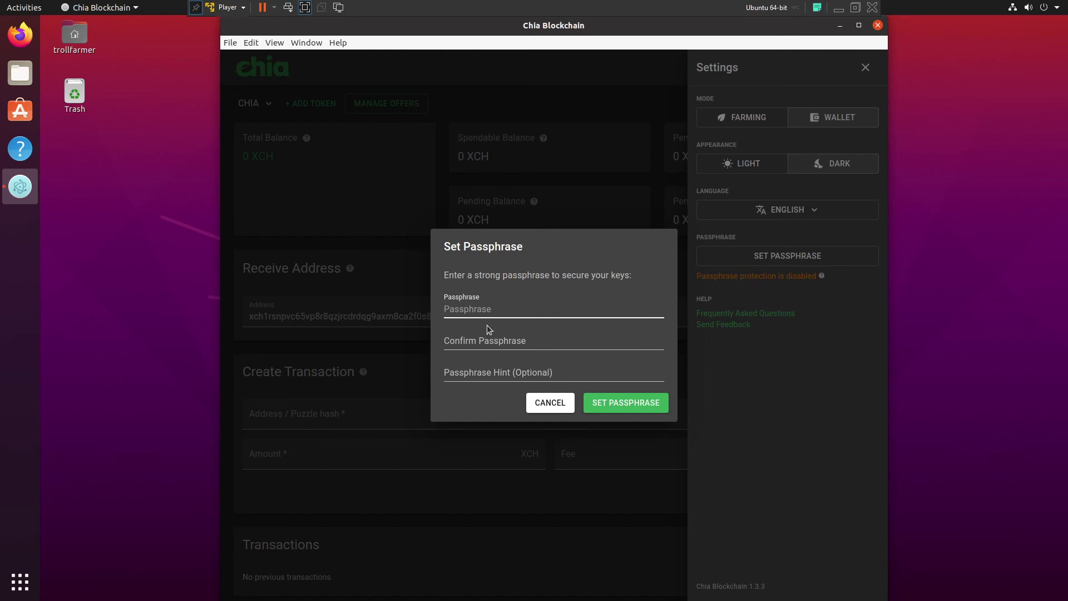
text(***)
click(494, 341)
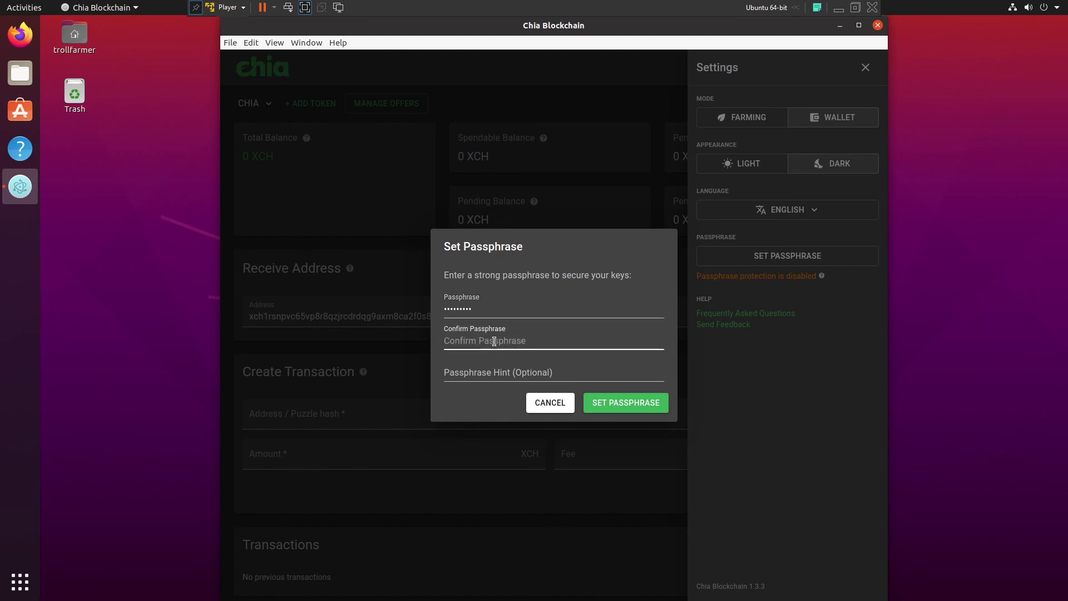
text(*********)
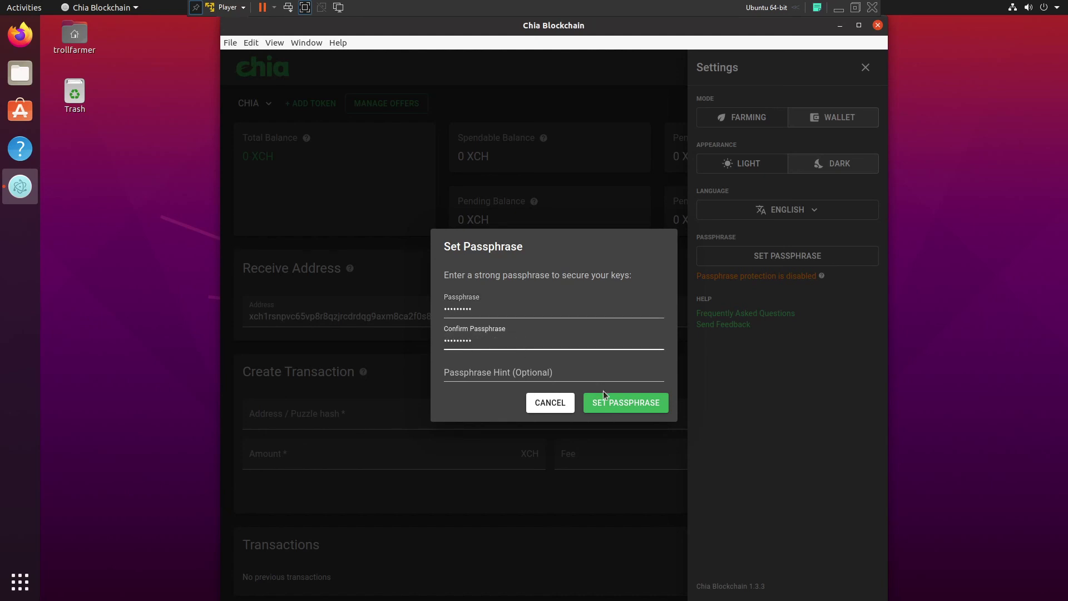
click(617, 398)
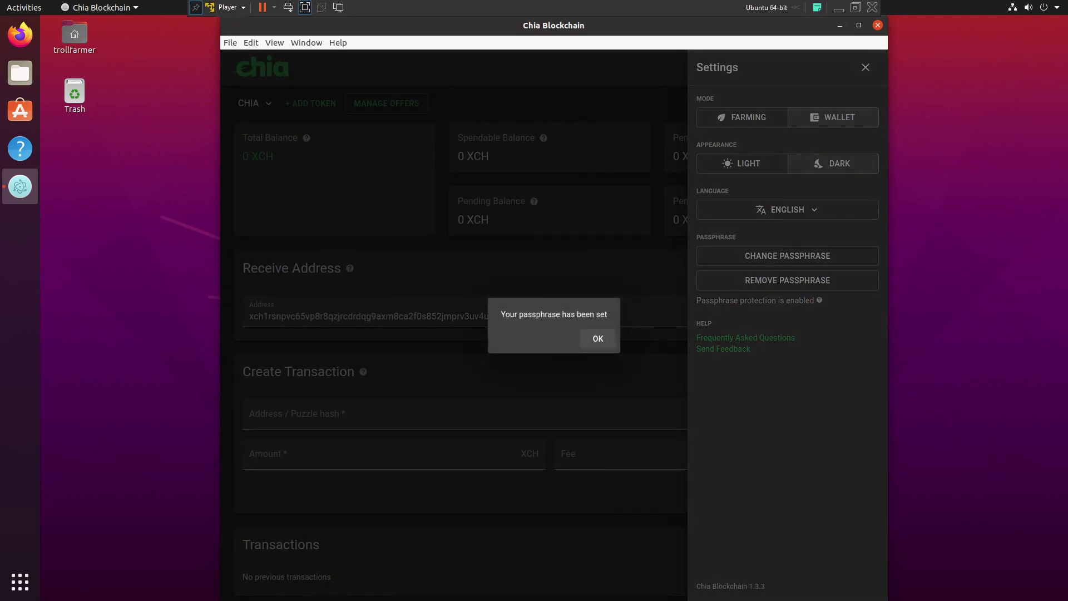
click(586, 340)
click(512, 122)
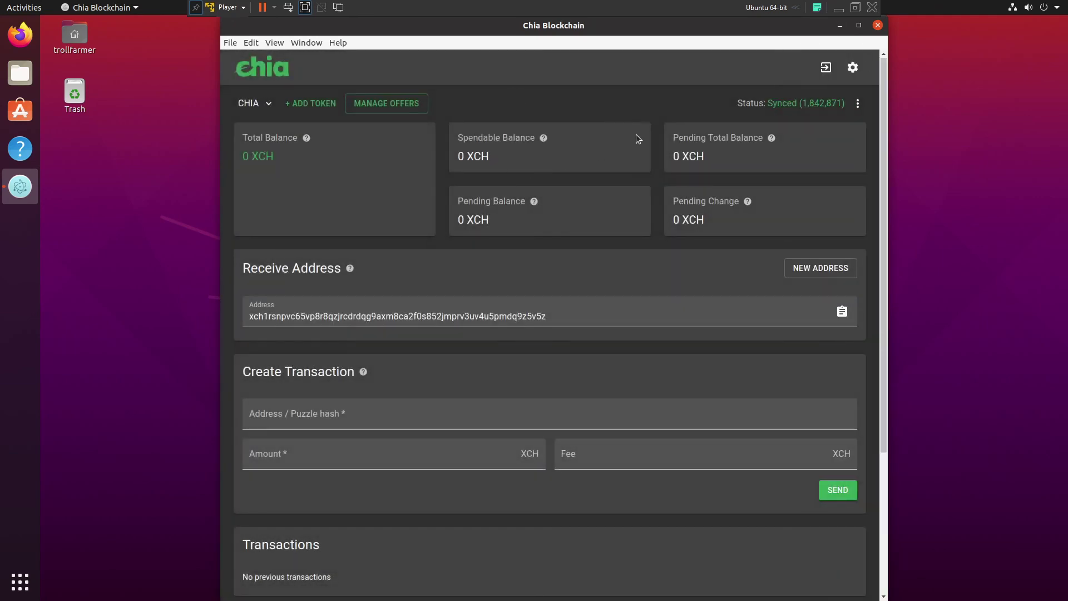
Step: Quit Chia Blockchain, confirm the exit, and relaunch it from the Ubuntu applications
click(877, 25)
click(598, 327)
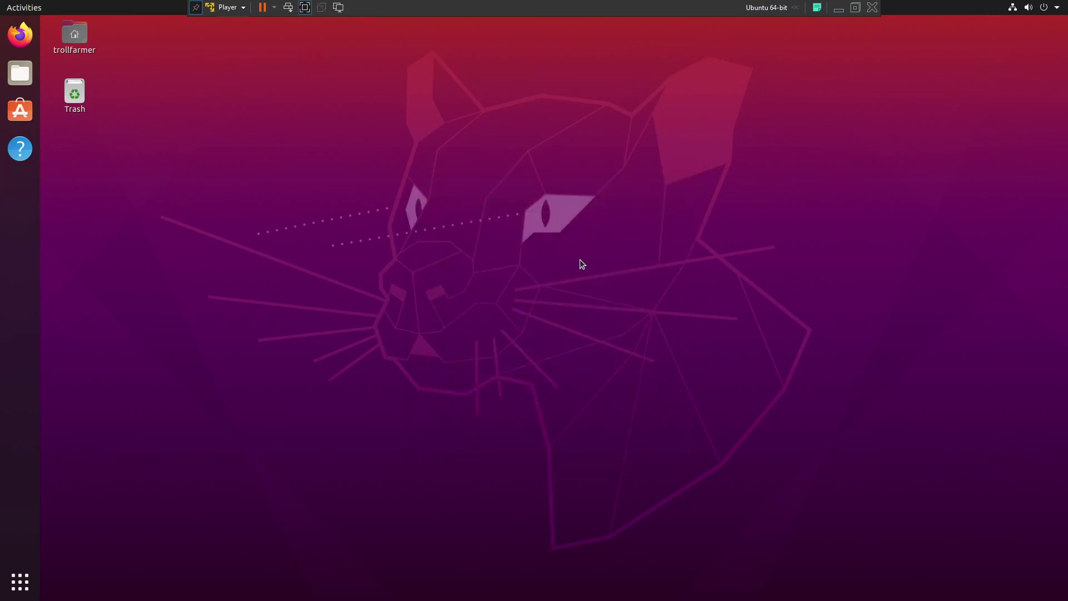
click(20, 582)
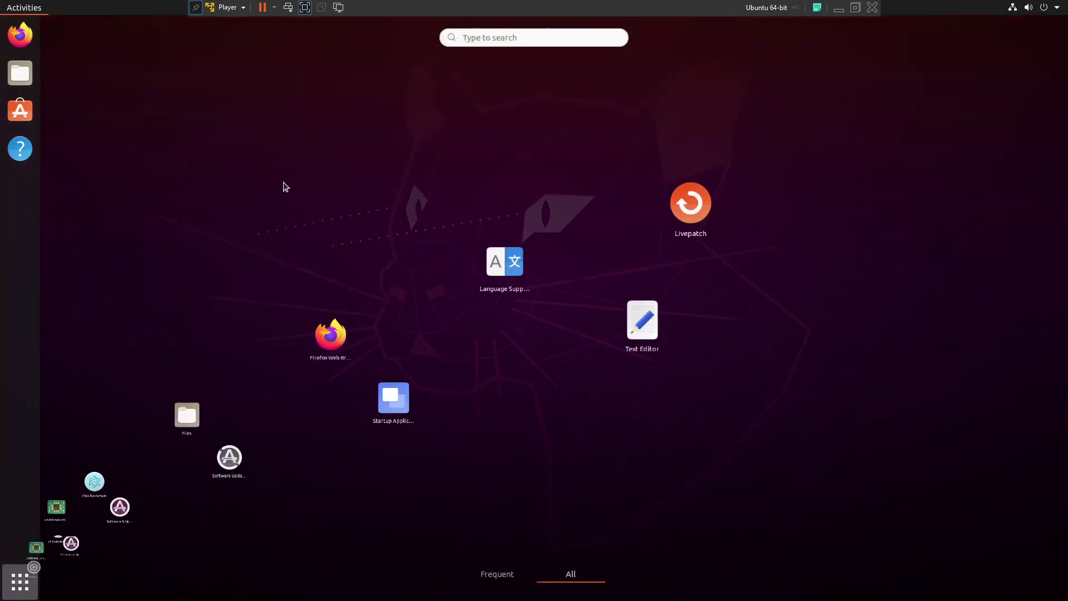
click(359, 134)
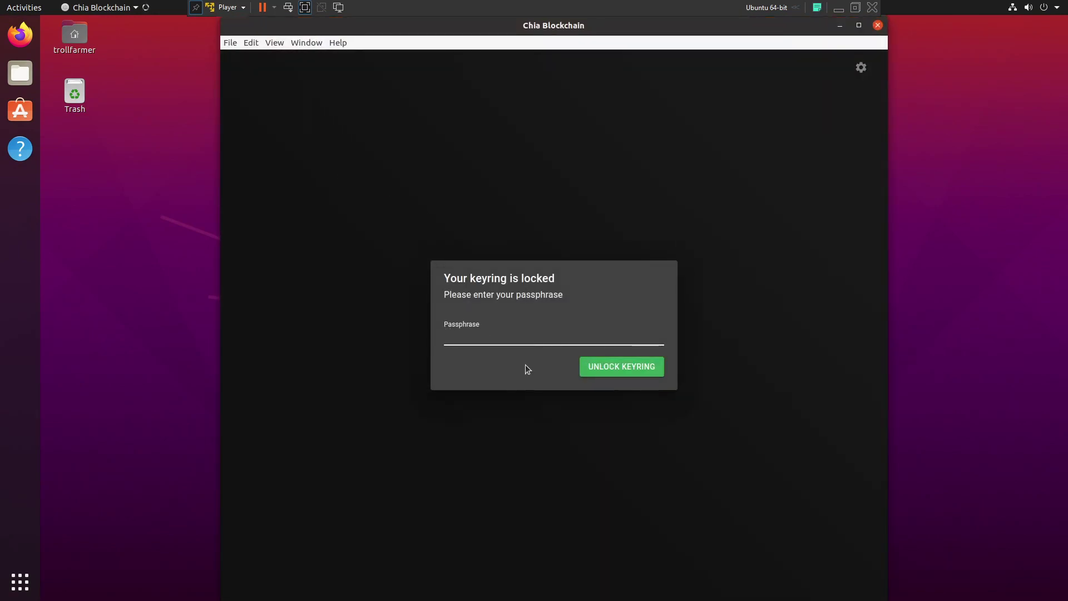
Step: Try to reach the client's settings and other application options while the keyring is locked
double_click(855, 66)
click(265, 43)
click(260, 44)
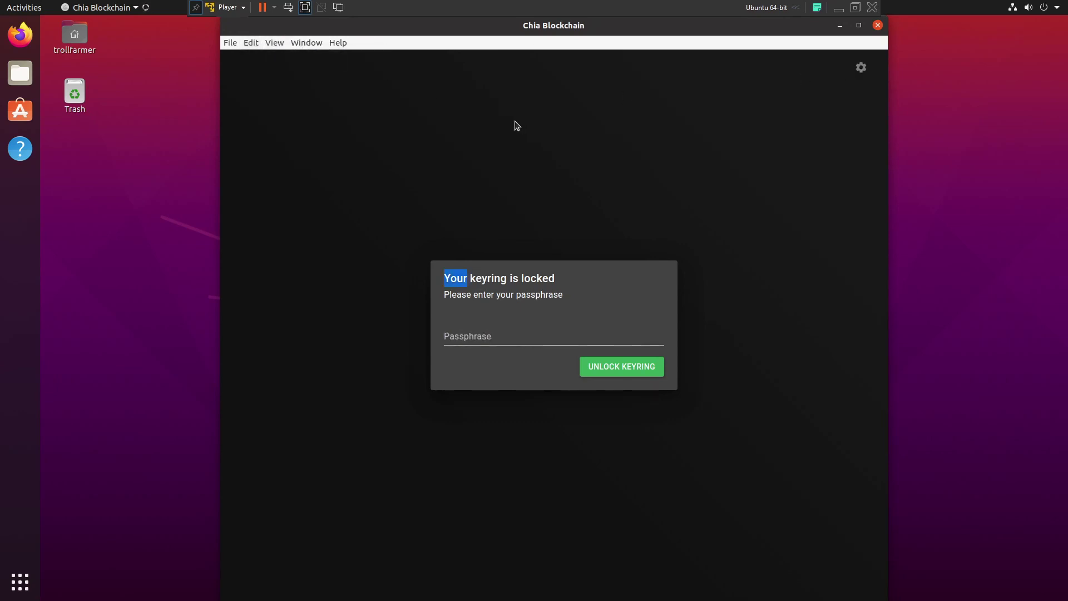
Step: Unlock the keyring by entering the passphrase
click(484, 337)
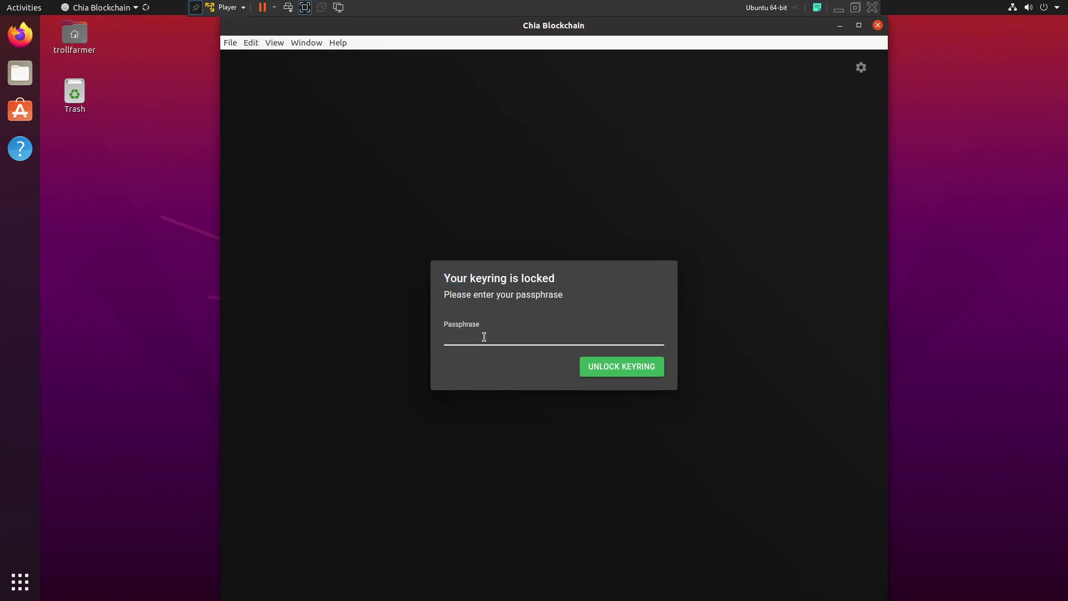
text(••••••)
key(Return)
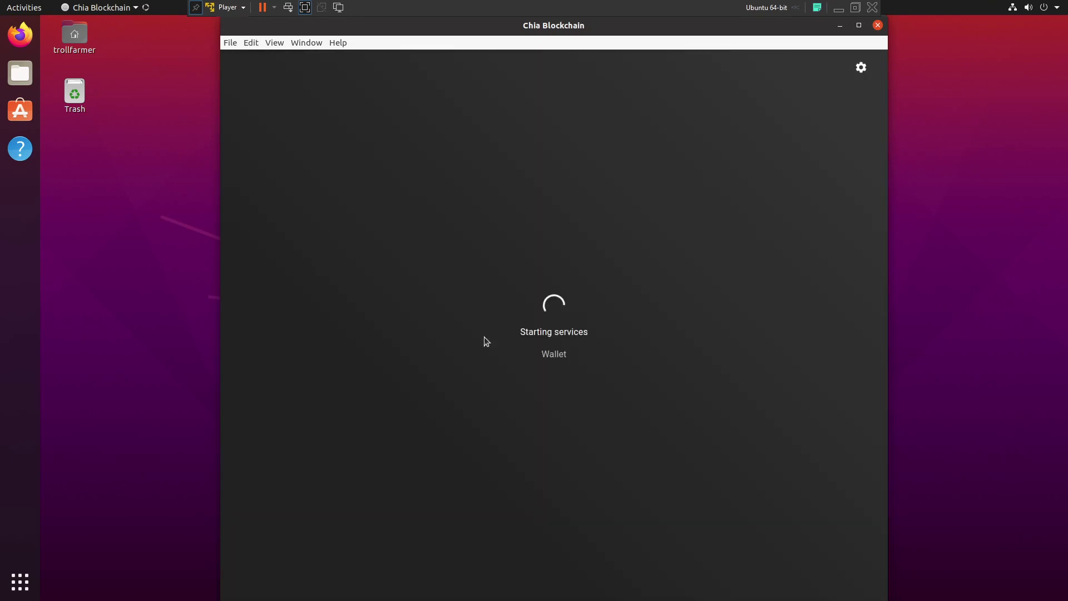